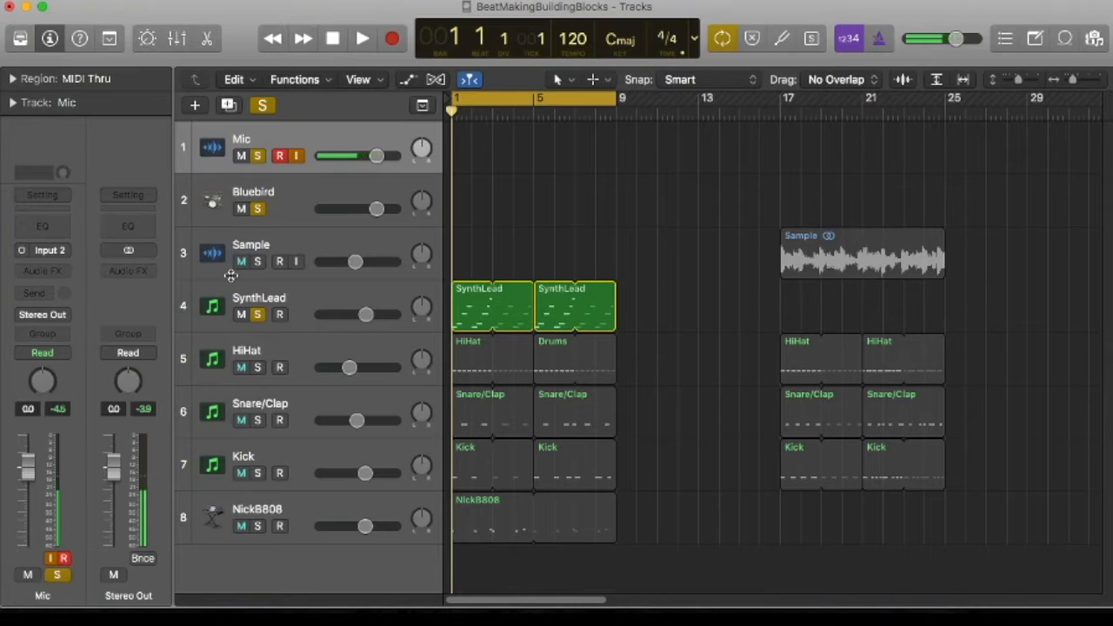
Select the SynthLead track and play back its melody, then return the playhead to bar 1
{"action": "left_click", "coordinate": [235, 304]}
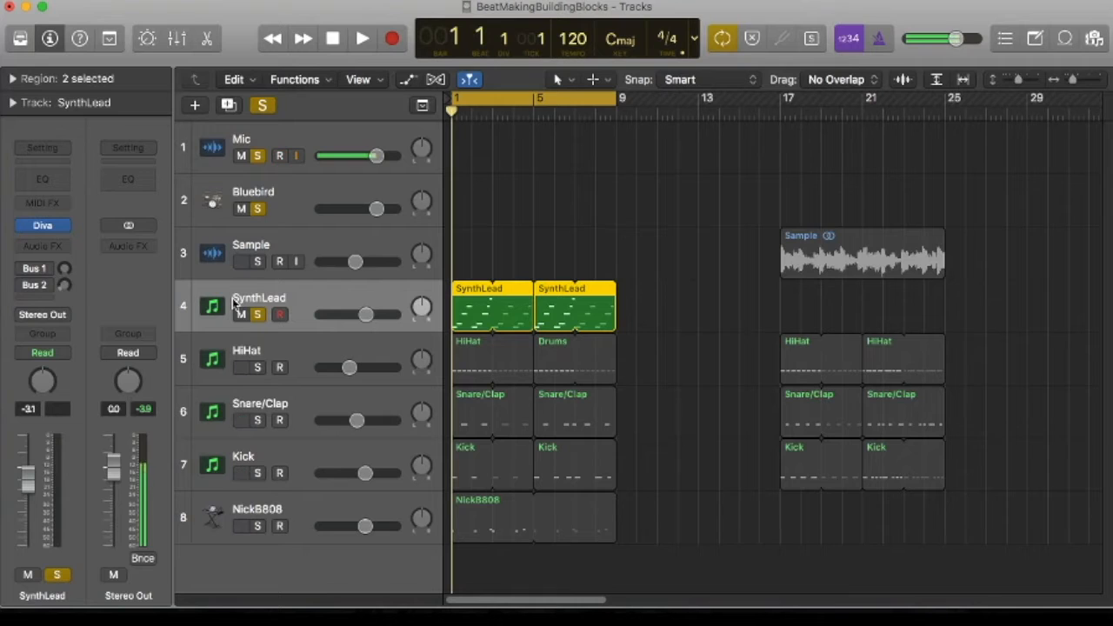
{"action": "key", "text": "space"}
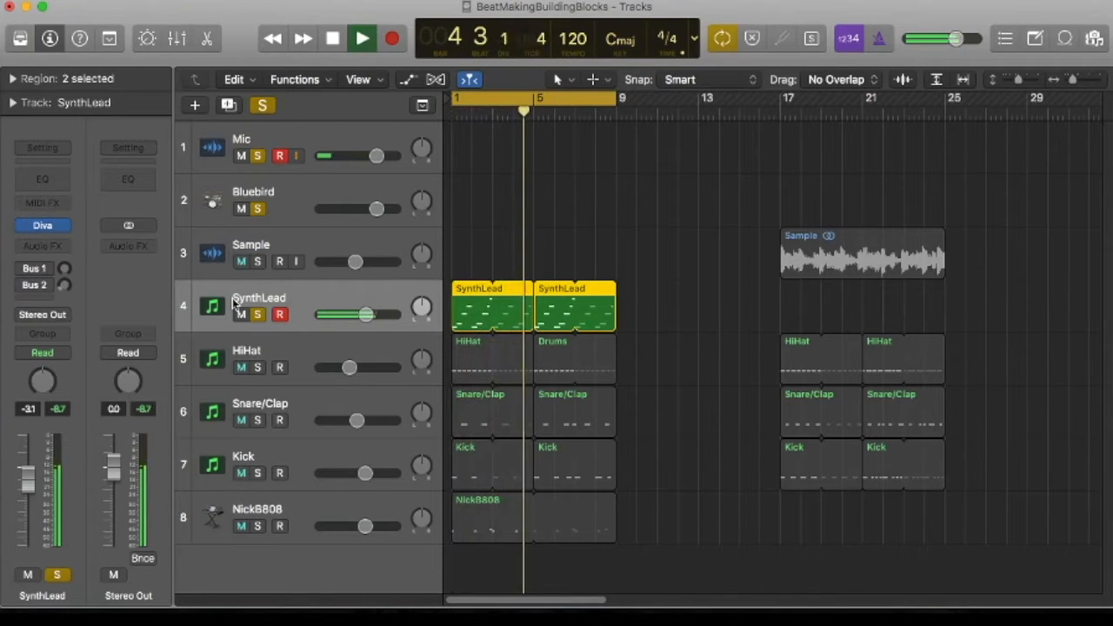
{"action": "key", "text": "space"}
{"action": "key", "text": "Return"}
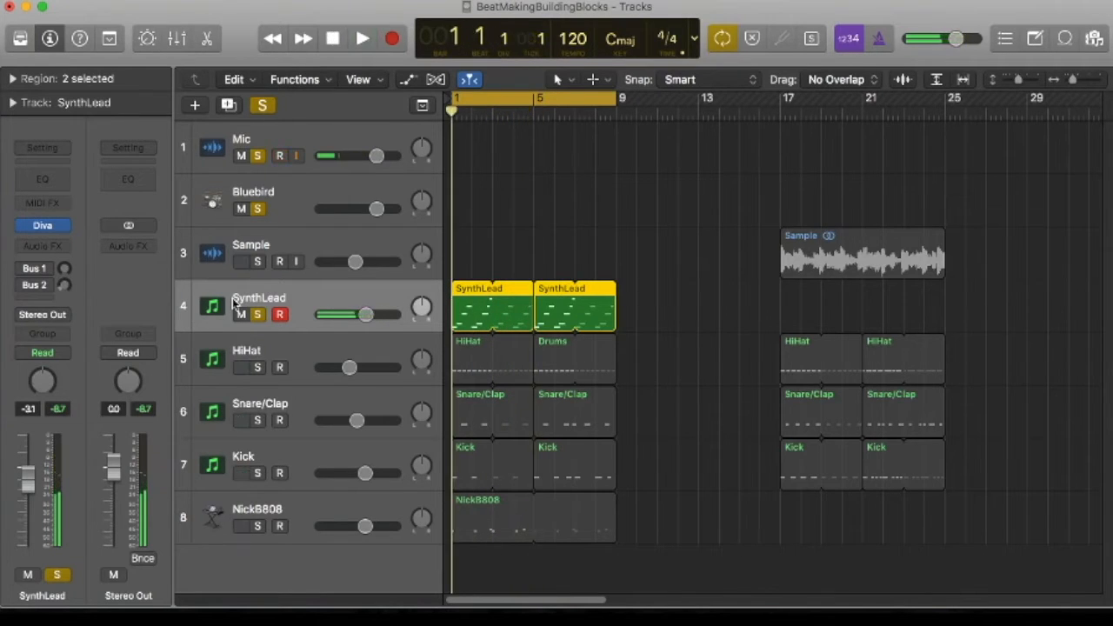
View the Bluebird track's Drum Kit Designer instrument and close it again
{"action": "left_click", "coordinate": [214, 200]}
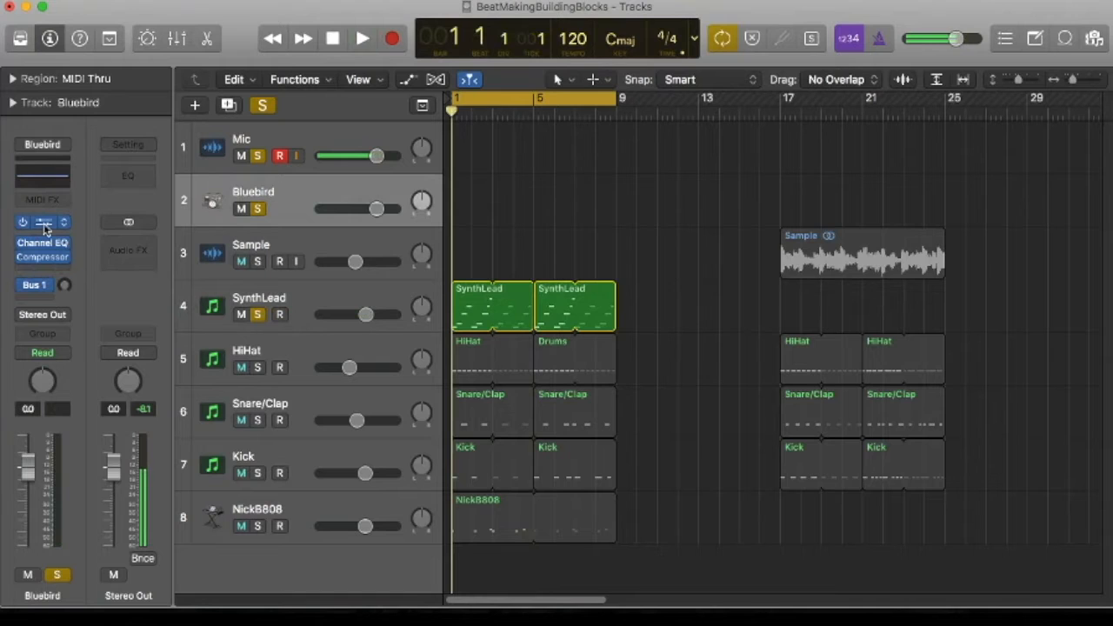
{"action": "left_click", "coordinate": [39, 222]}
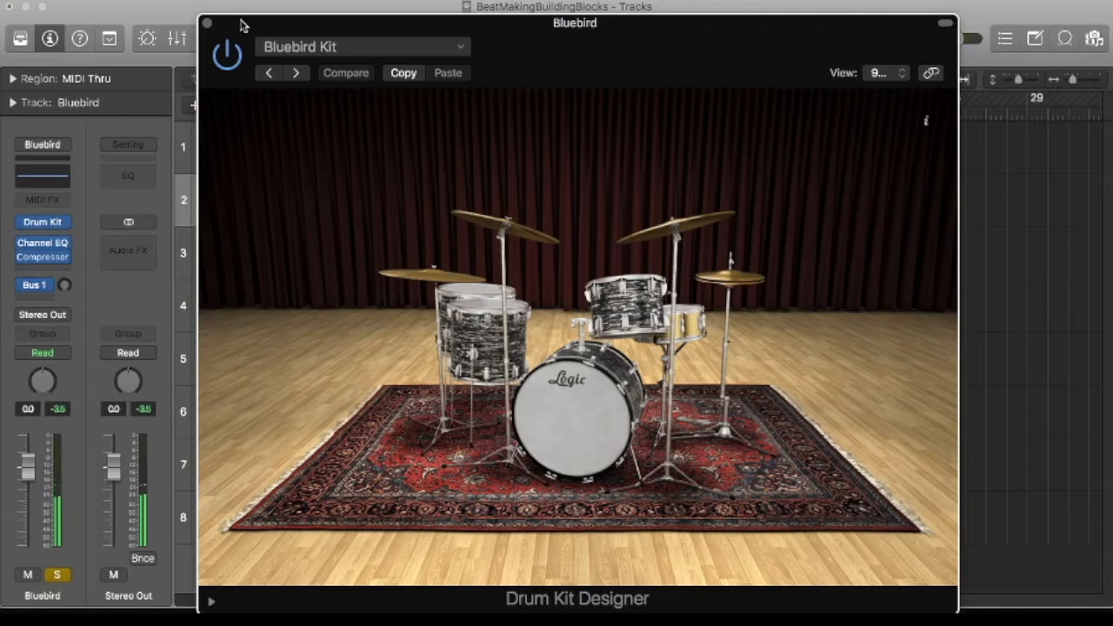
{"action": "left_click", "coordinate": [207, 23]}
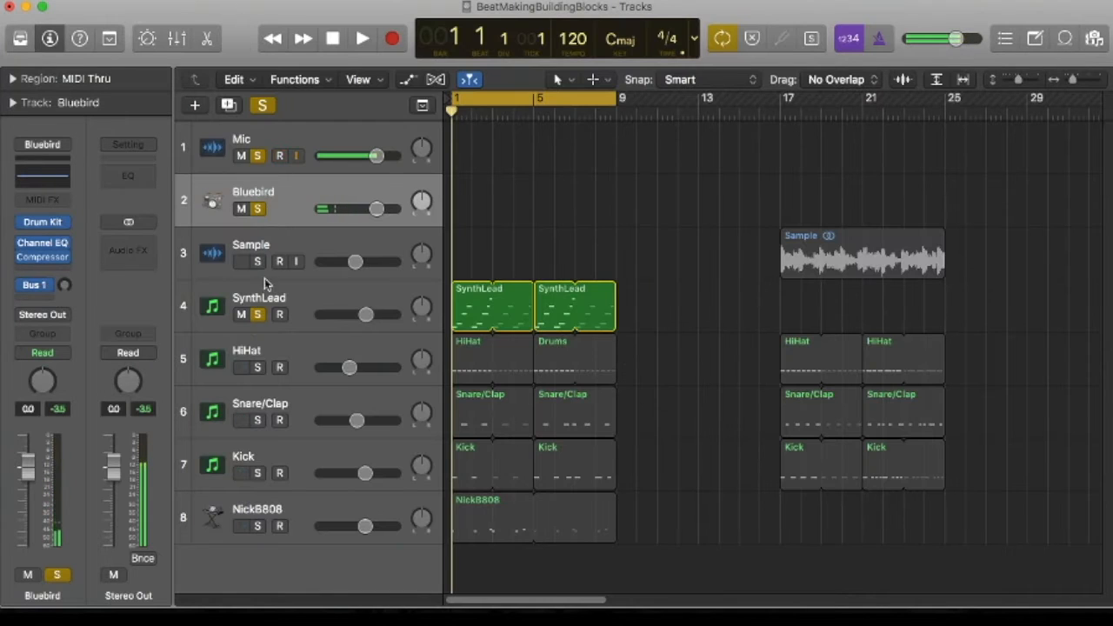
Solo the HiHat track and play it with the synth lead while viewing its regions in the Piano Roll
{"action": "left_click", "coordinate": [257, 367]}
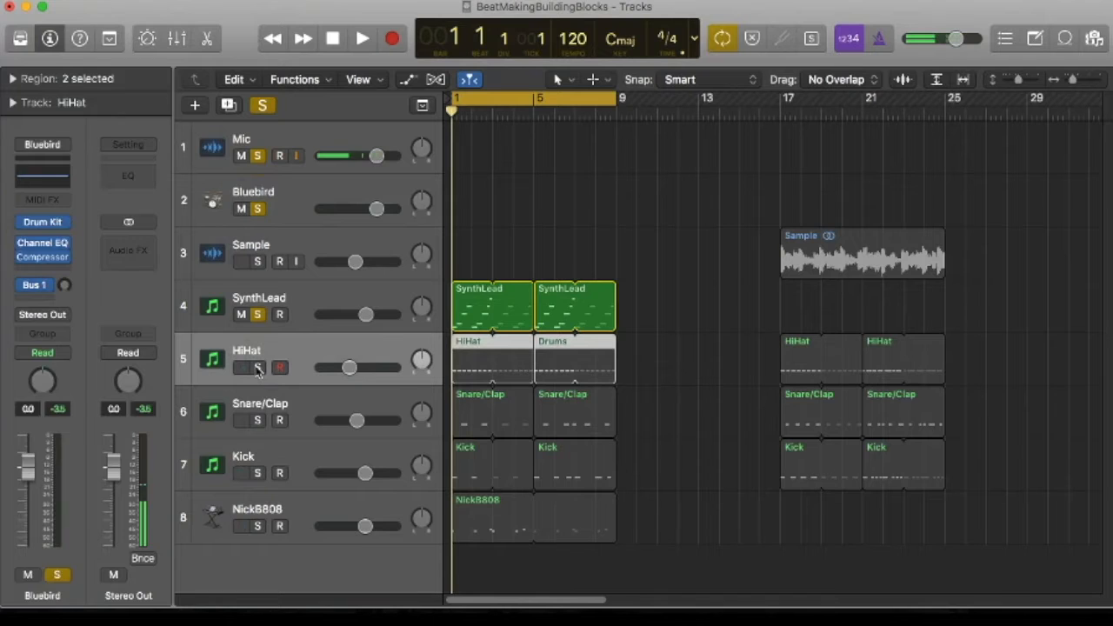
{"action": "left_click_drag", "start_coordinate": [456, 363], "coordinate": [456, 363]}
{"action": "double_click", "coordinate": [456, 364]}
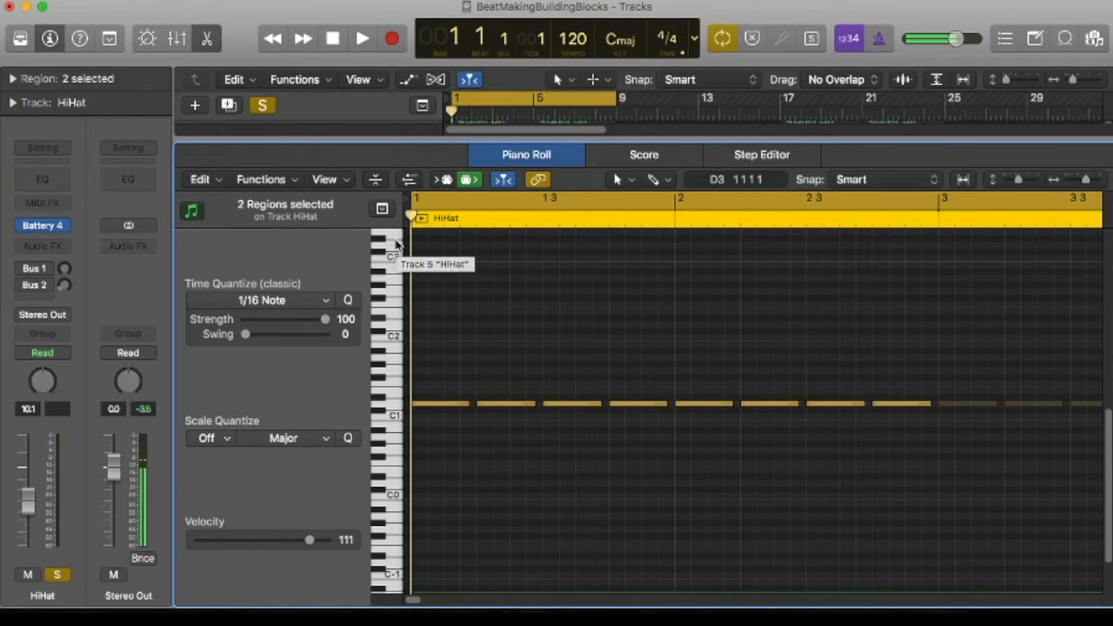
{"action": "key", "text": "space"}
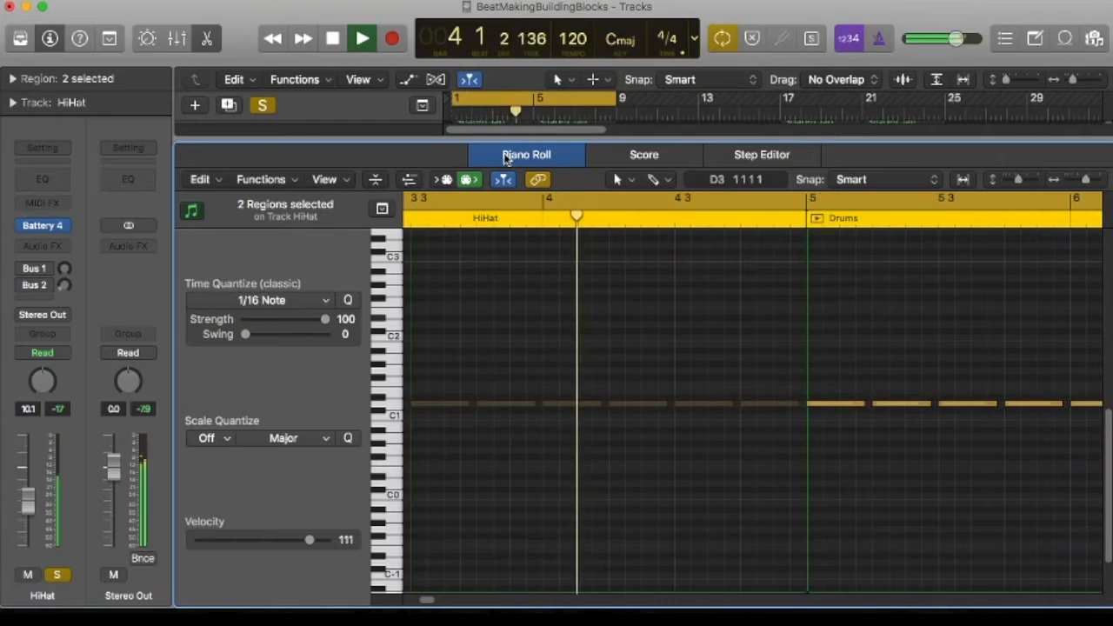
{"action": "key", "text": "space"}
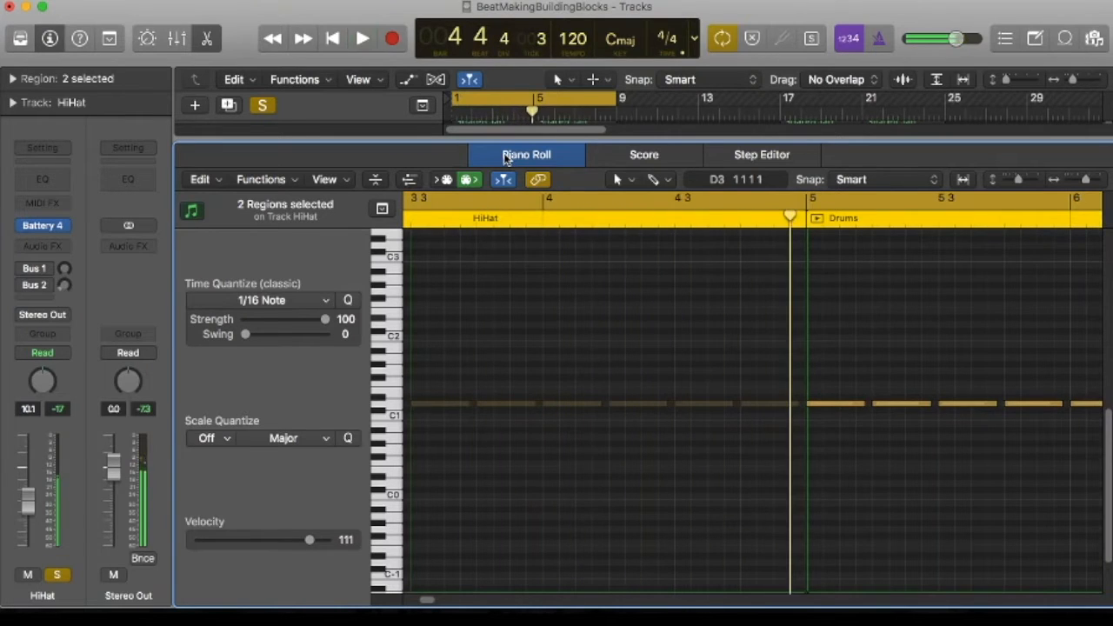
{"action": "key", "text": "e"}
Solo the Snare/Clap track as well and play from bar 1 while viewing its notes in the Piano Roll
{"action": "left_click", "coordinate": [206, 428], "text": "shift"}
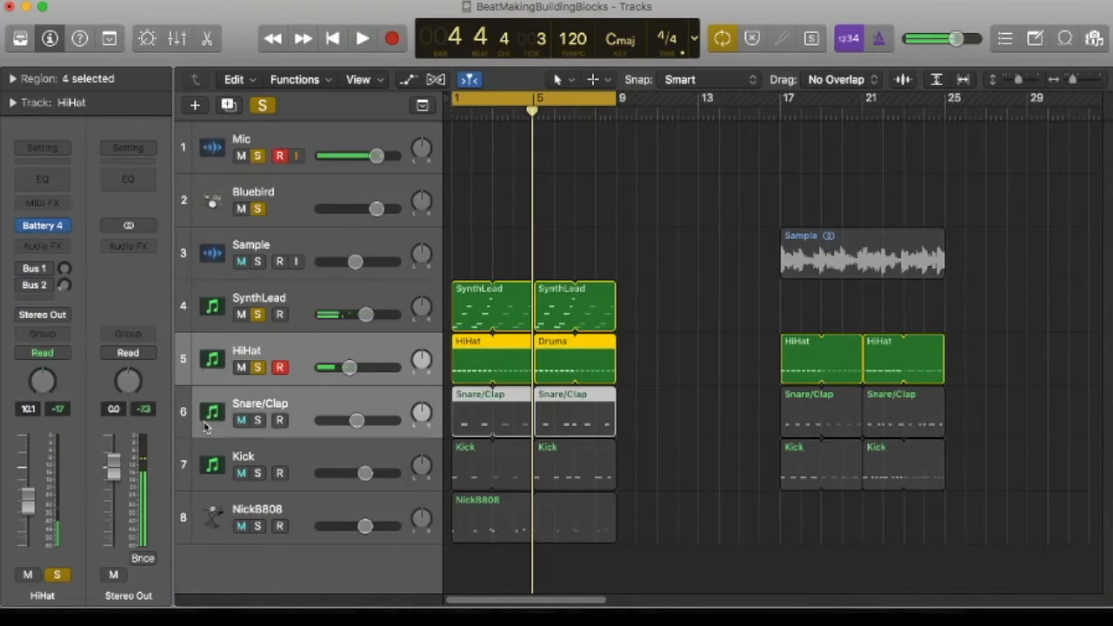
{"action": "left_click", "coordinate": [258, 421]}
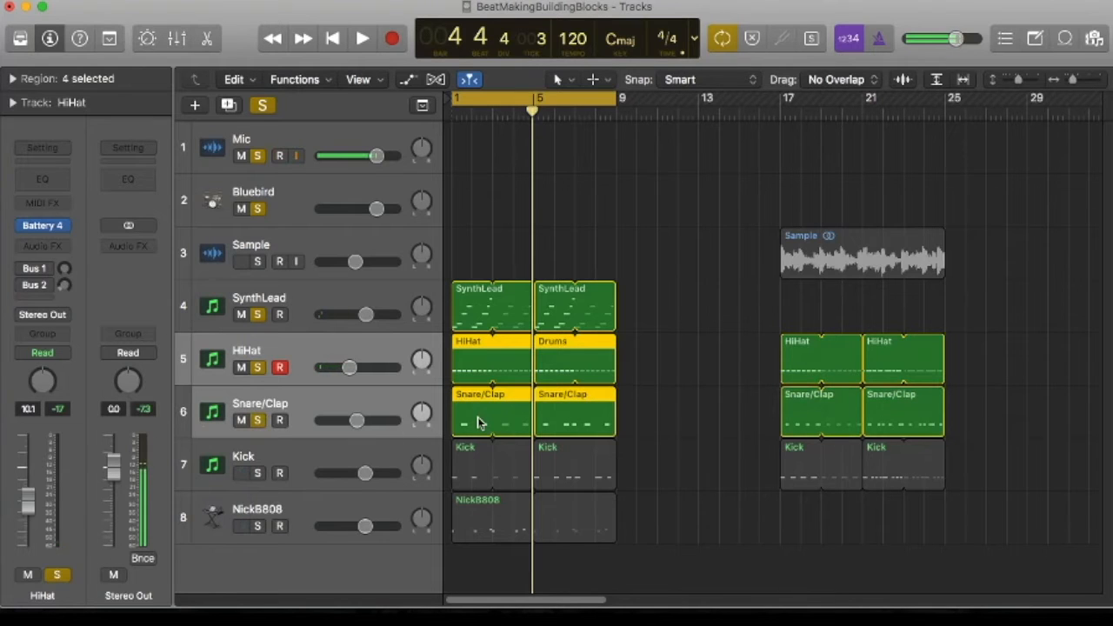
{"action": "key", "text": "e"}
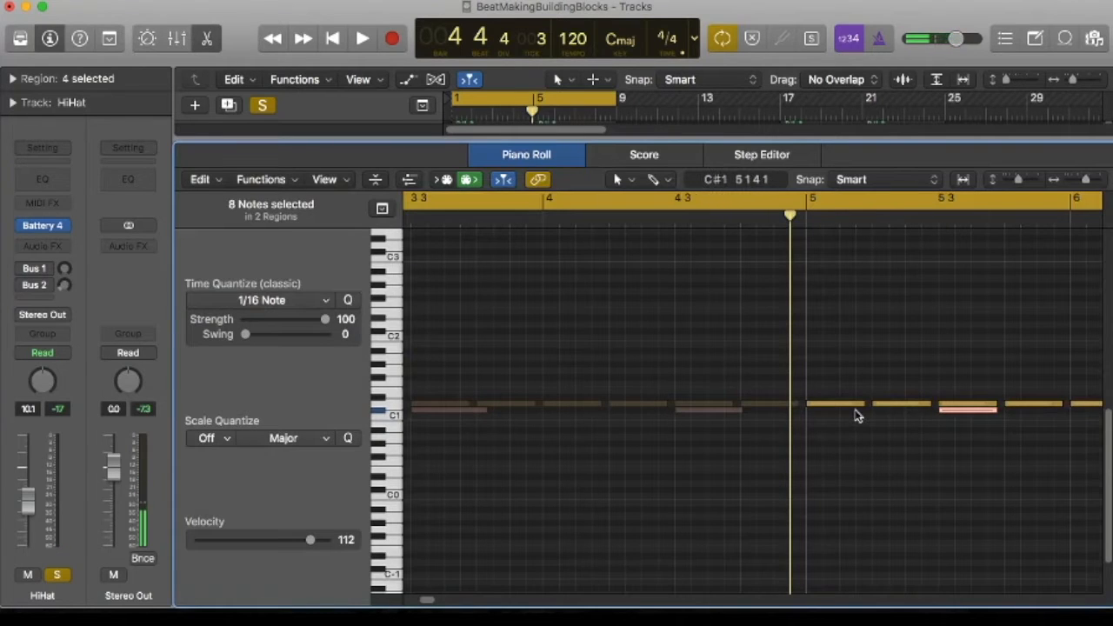
{"action": "key", "text": "Return"}
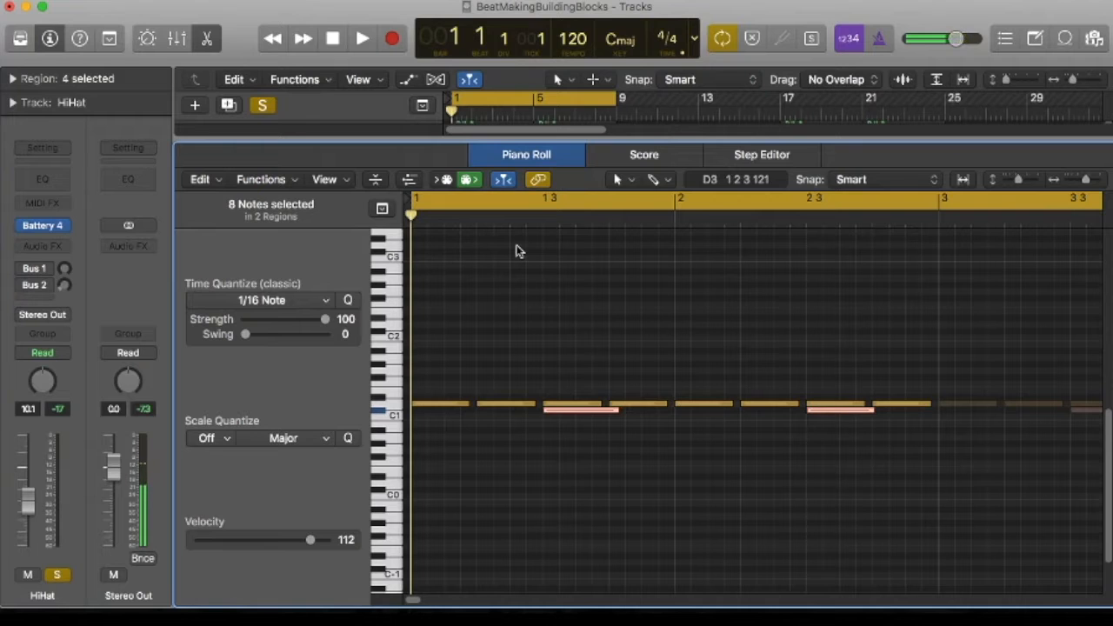
{"action": "key", "text": "space"}
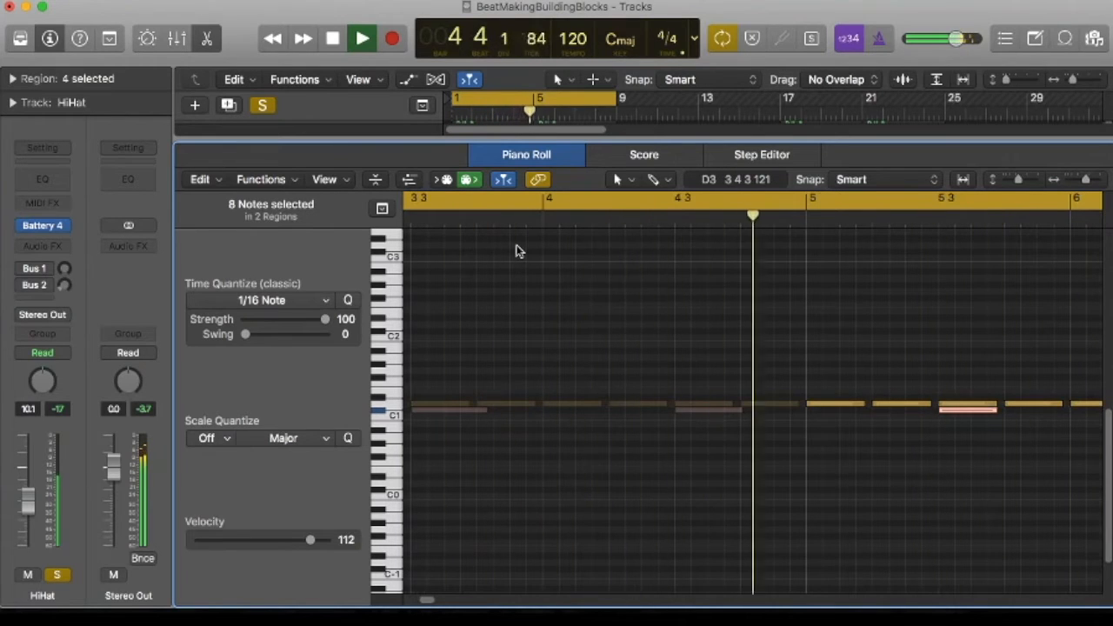
{"action": "key", "text": "space"}
{"action": "left_click", "coordinate": [522, 154]}
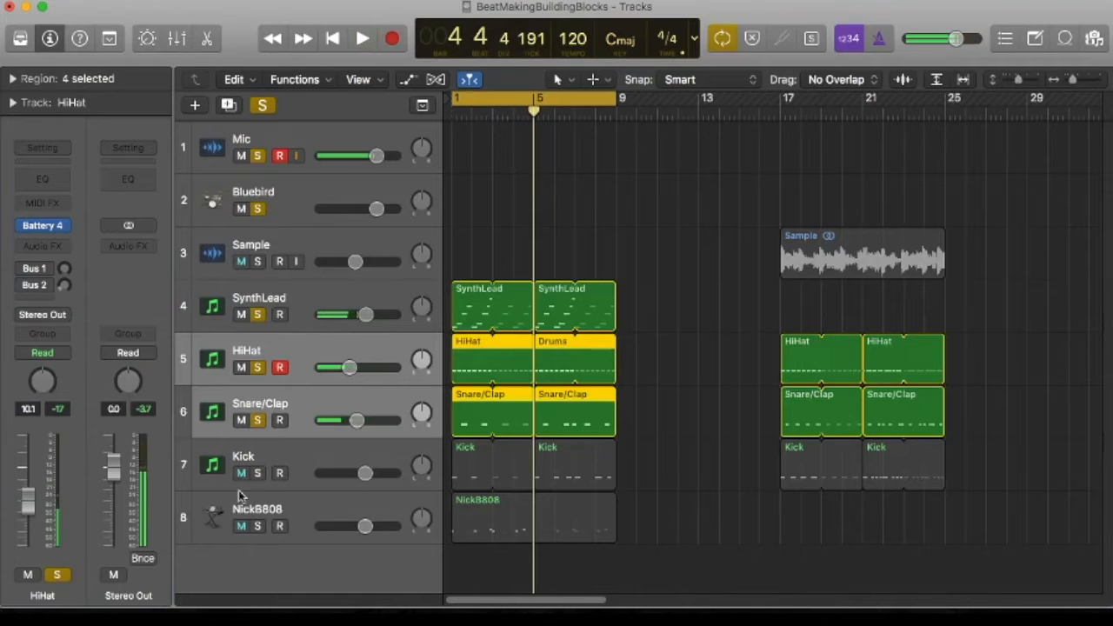
Add the Kick track to the solo and play from bar 1, viewing its first region in the Piano Roll
{"action": "left_click", "coordinate": [258, 472]}
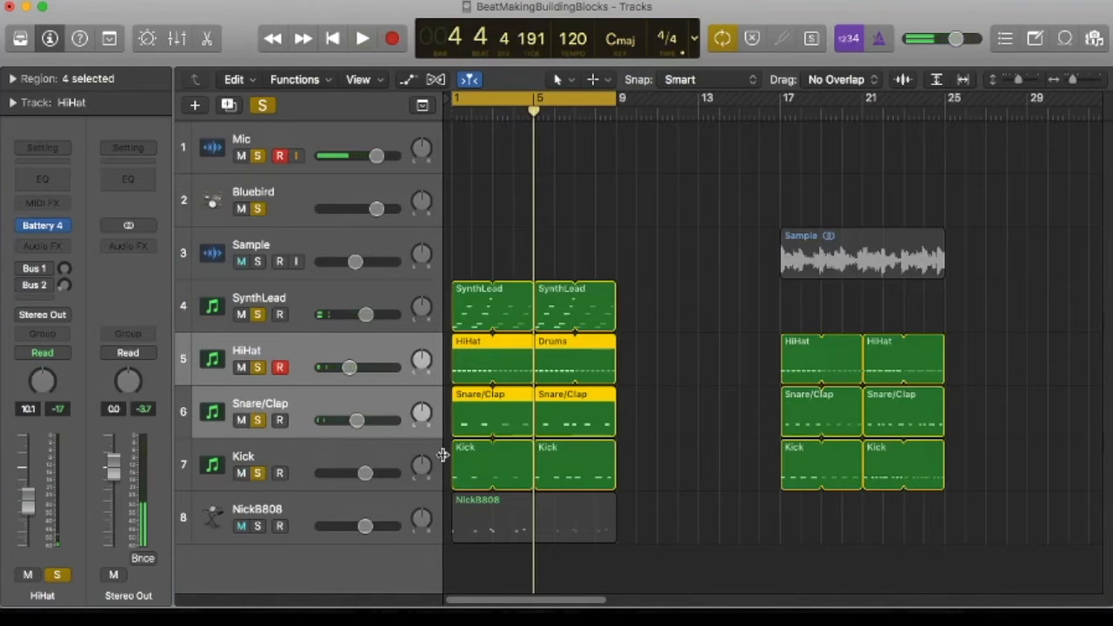
{"action": "double_click", "coordinate": [463, 470]}
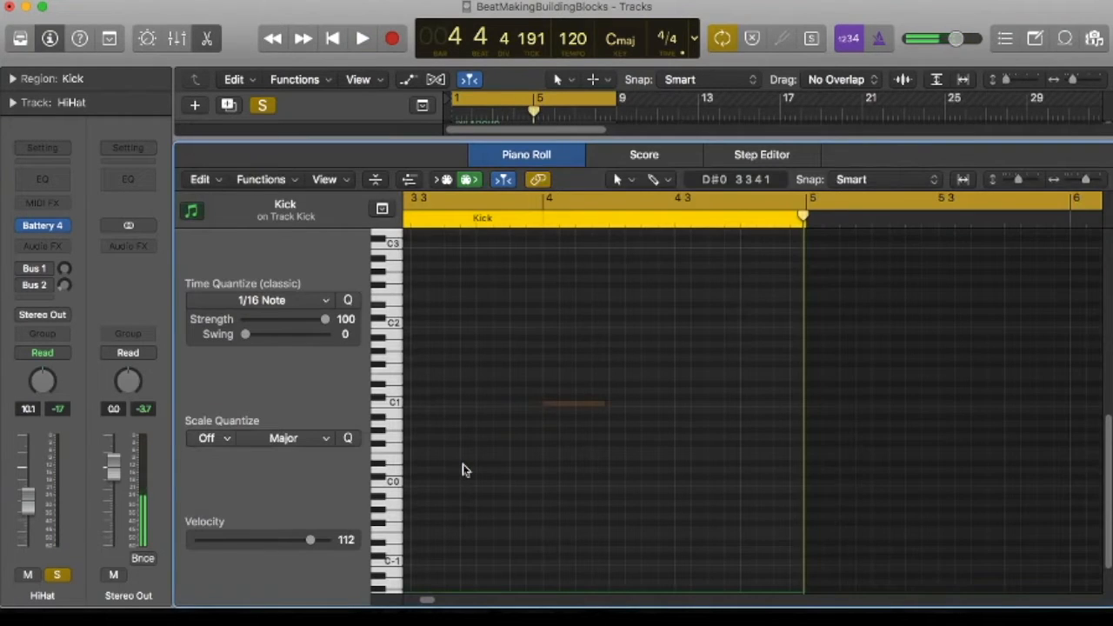
{"action": "key", "text": "Return"}
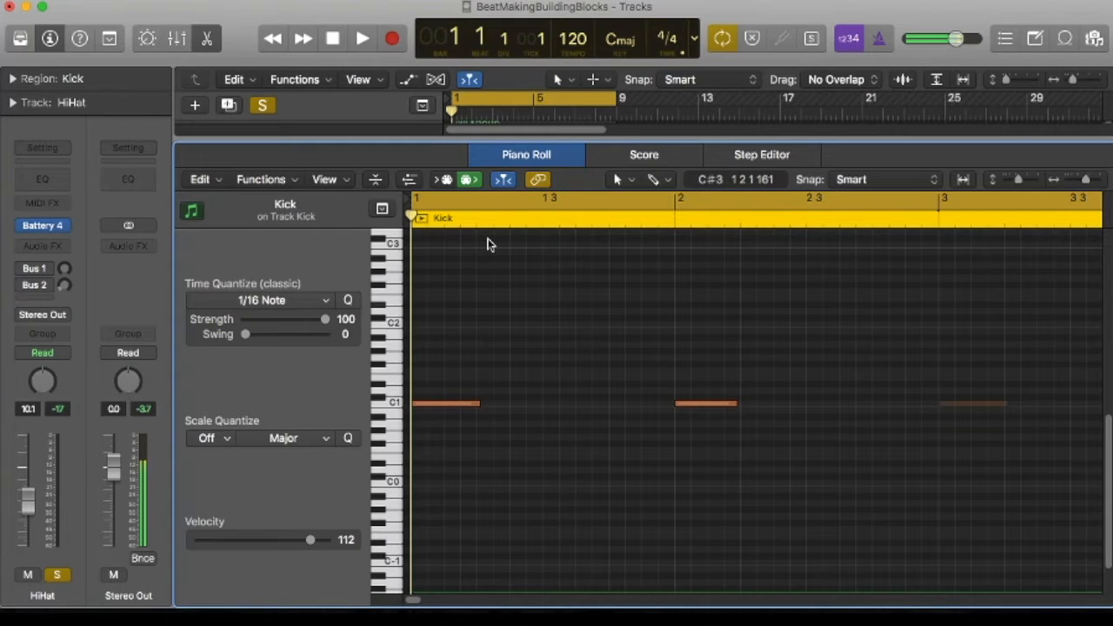
{"action": "key", "text": "space"}
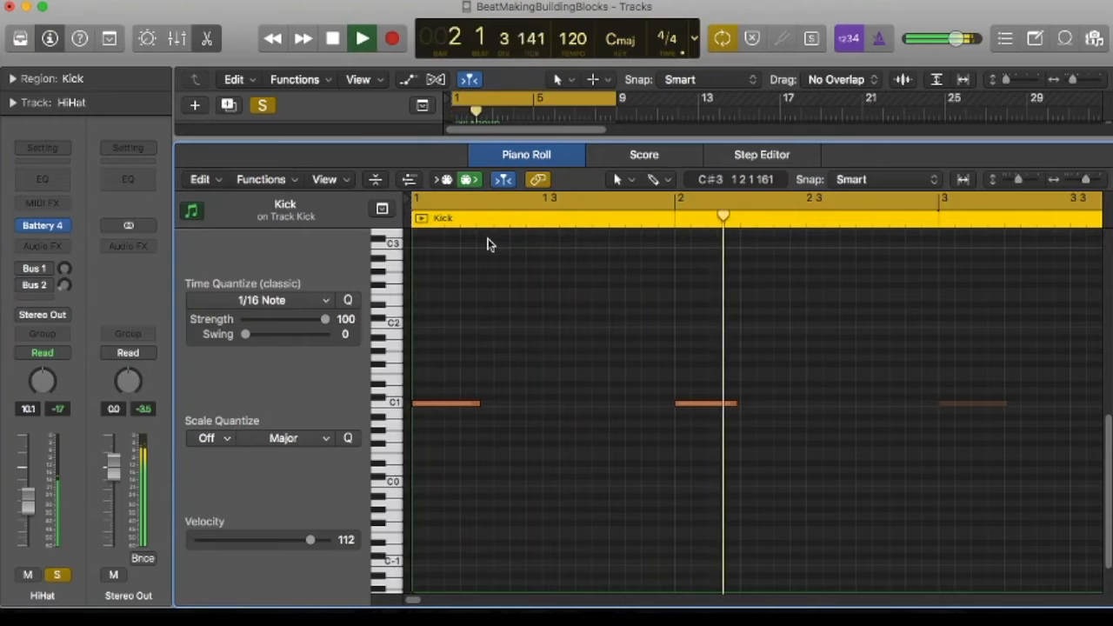
{"action": "left_click", "coordinate": [549, 157]}
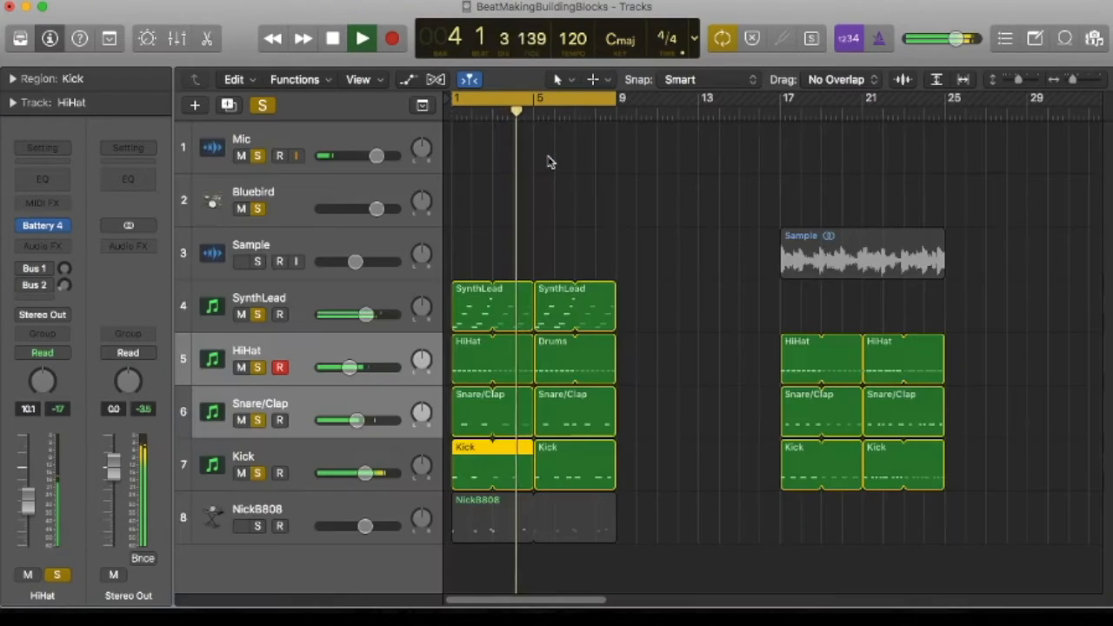
{"action": "key", "text": "space"}
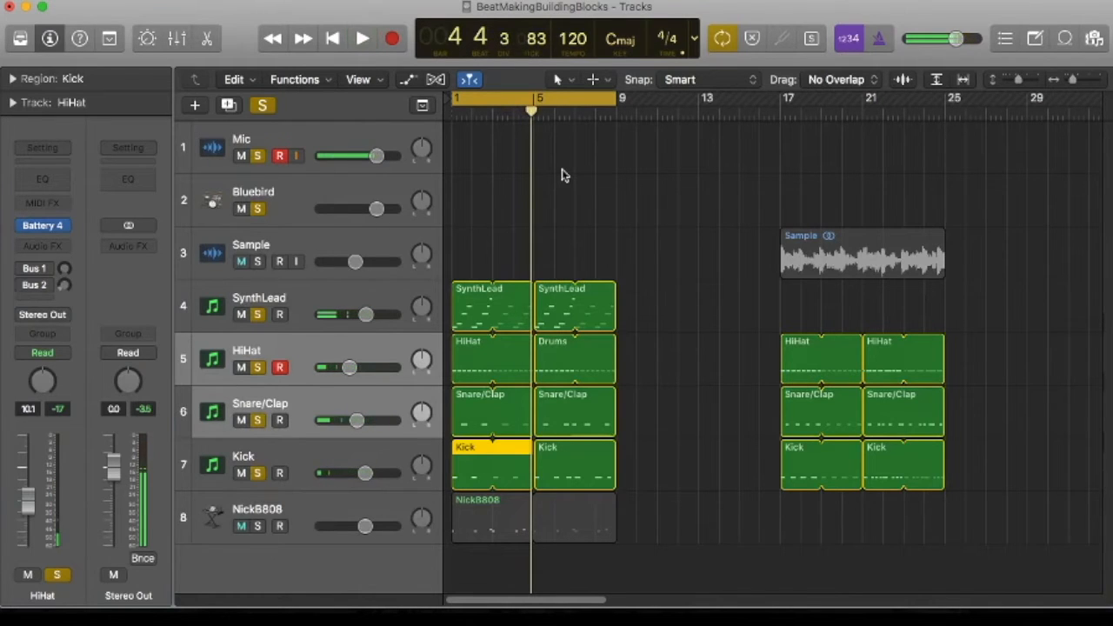
Solo the NickB808 track and view its region's notes in the Piano Roll
{"action": "left_click", "coordinate": [289, 511]}
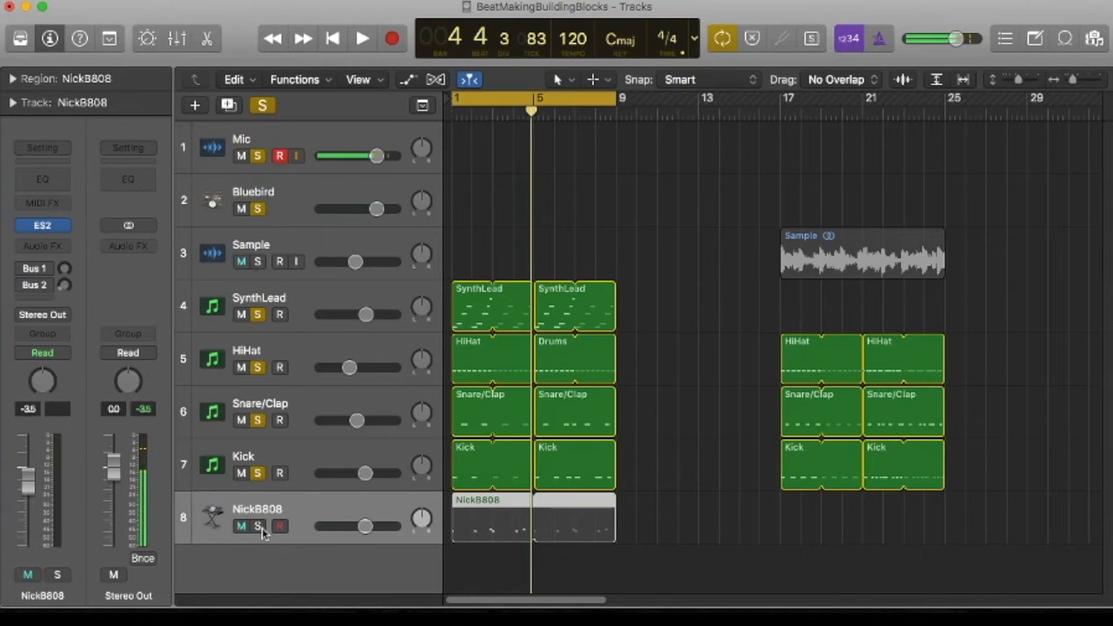
{"action": "left_click", "coordinate": [259, 527]}
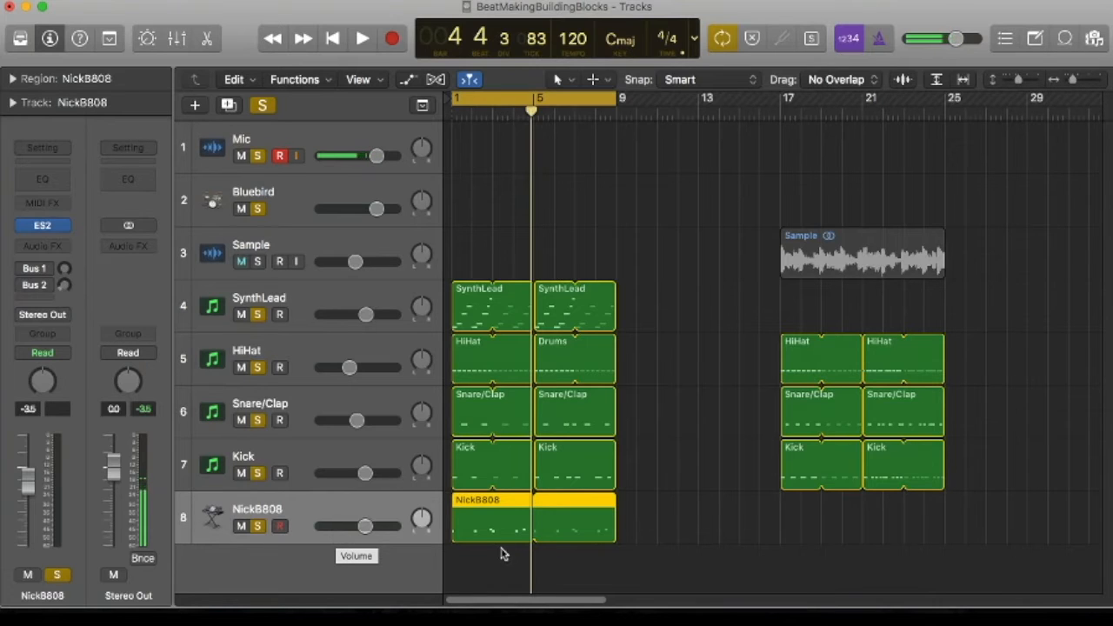
{"action": "double_click", "coordinate": [465, 520]}
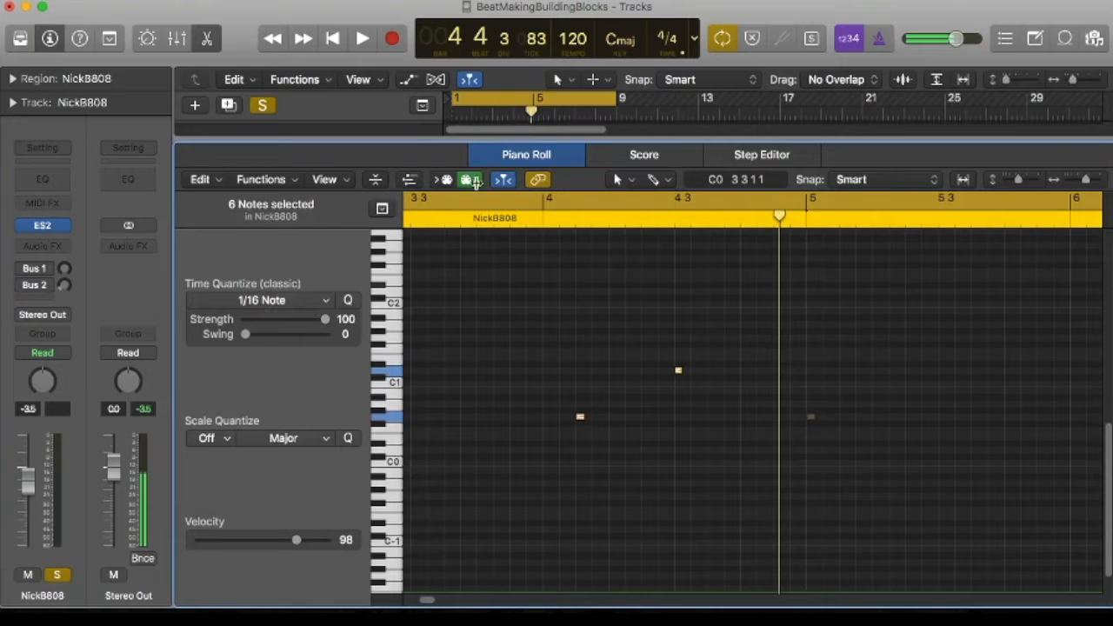
{"action": "left_click", "coordinate": [508, 160]}
Turn off solo on the SynthLead, HiHat, Snare/Clap and Kick tracks and listen to the NickB808 bass without them
{"action": "left_click_drag", "start_coordinate": [259, 315], "coordinate": [258, 470]}
{"action": "key", "text": "space"}
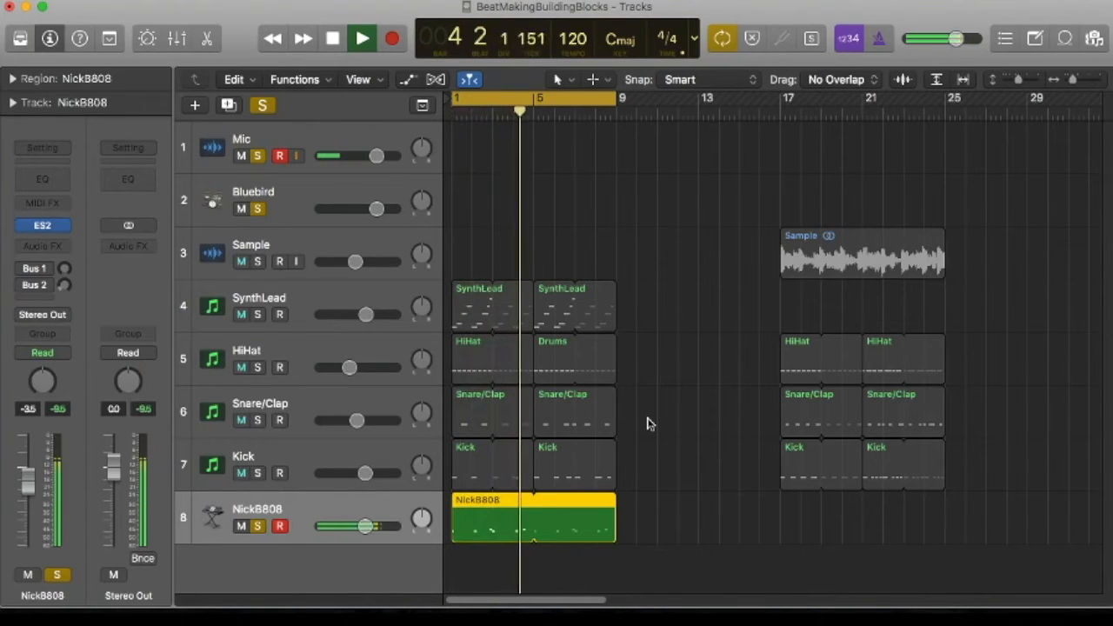
{"action": "key", "text": "space"}
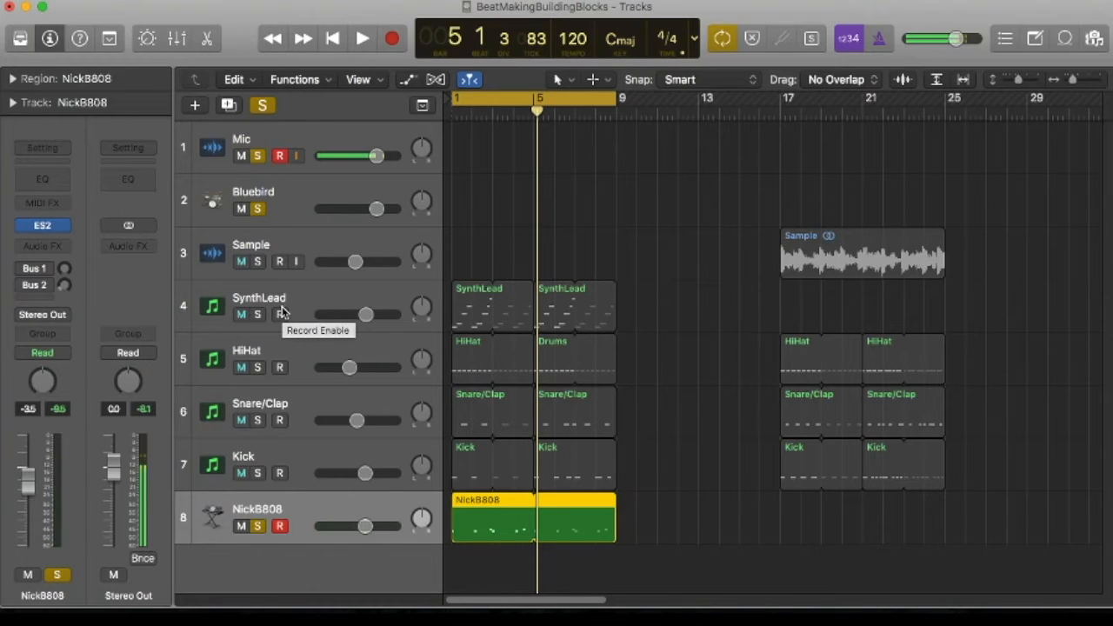
Solo the SynthLead, HiHat, Snare/Clap and Kick tracks again and play them together with NickB808
{"action": "left_click_drag", "start_coordinate": [259, 313], "coordinate": [261, 477]}
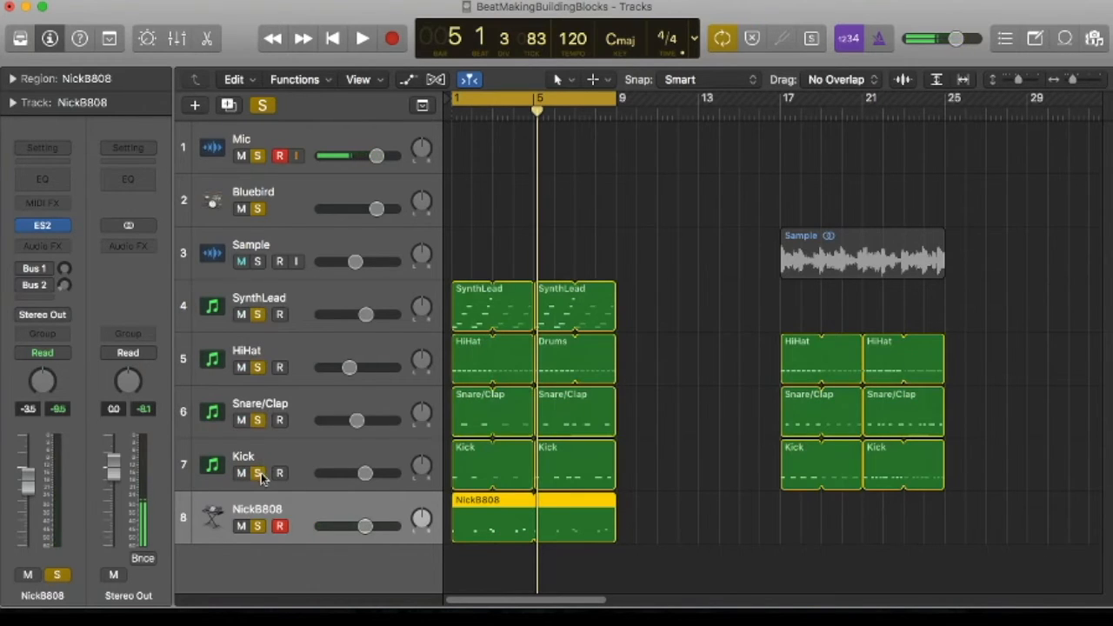
{"action": "key", "text": "space"}
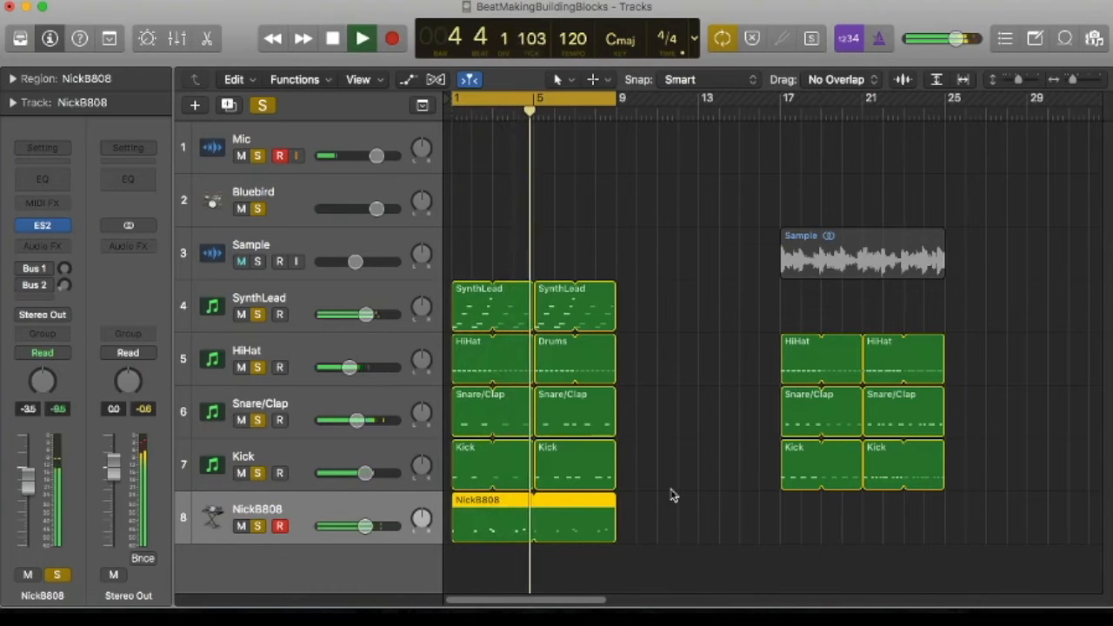
{"action": "key", "text": "space"}
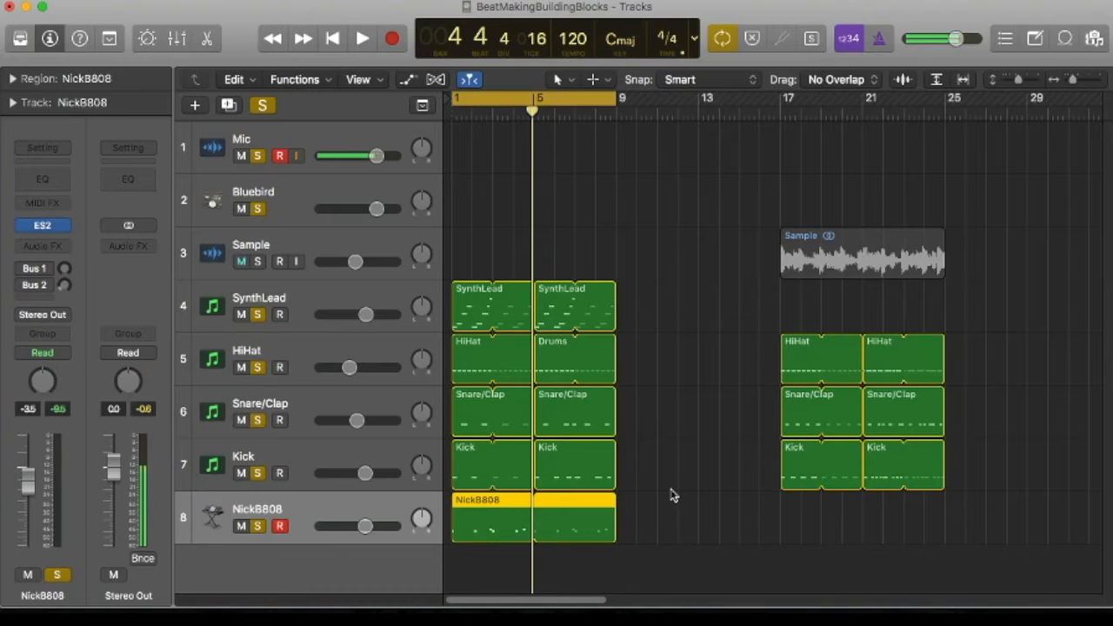
Shorten the cycle range to bars 5–9 and play back that section with all soloed parts
{"action": "left_click_drag", "start_coordinate": [535, 100], "coordinate": [607, 111]}
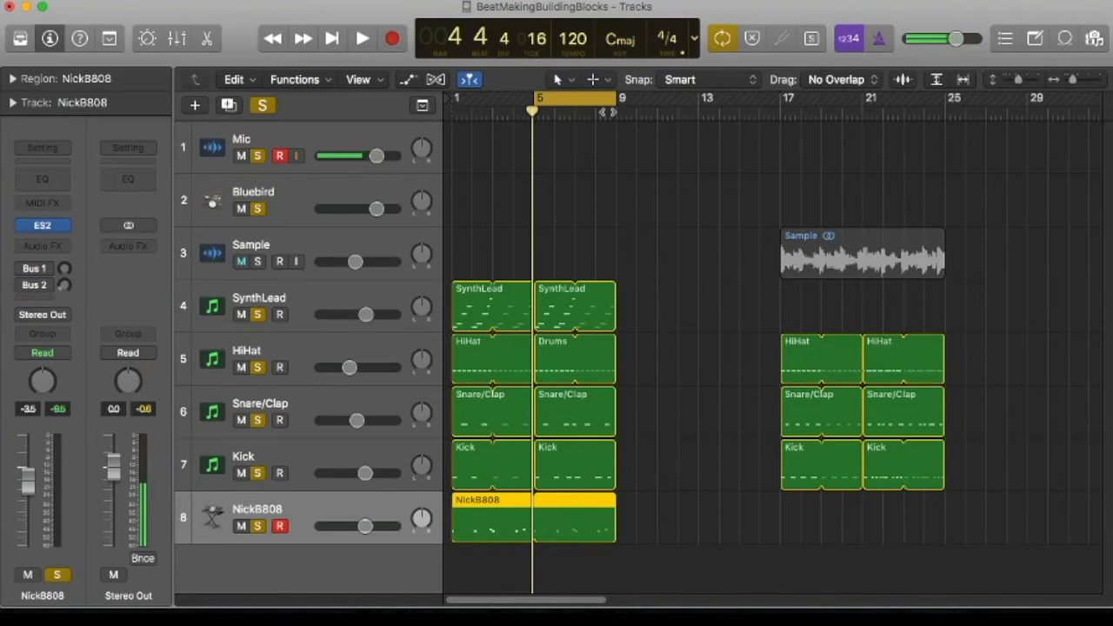
{"action": "key", "text": "space"}
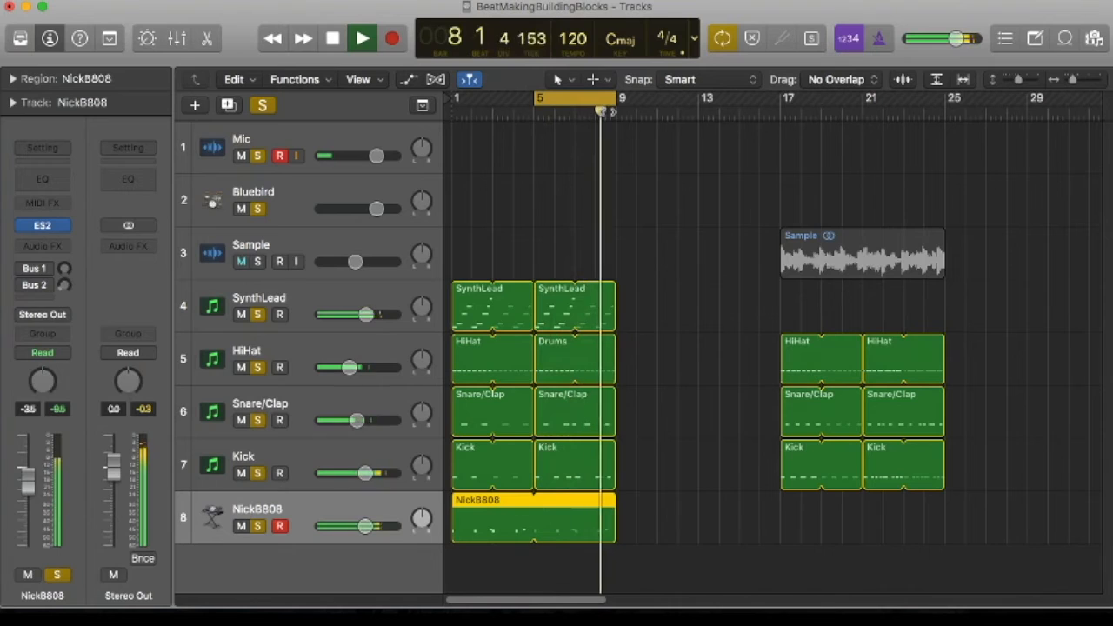
{"action": "key", "text": "space"}
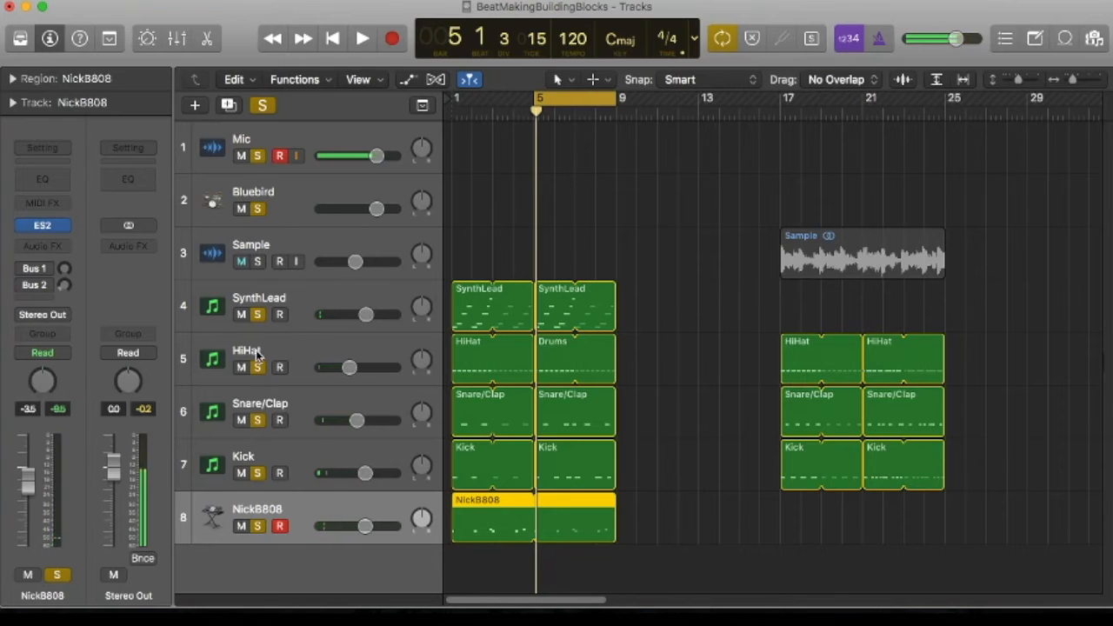
Turn off solo on the tracks from SynthLead to NickB808 and set the cycle range to bars 17–25
{"action": "left_click_drag", "start_coordinate": [259, 316], "coordinate": [255, 529]}
{"action": "left_click_drag", "start_coordinate": [570, 99], "coordinate": [945, 130]}
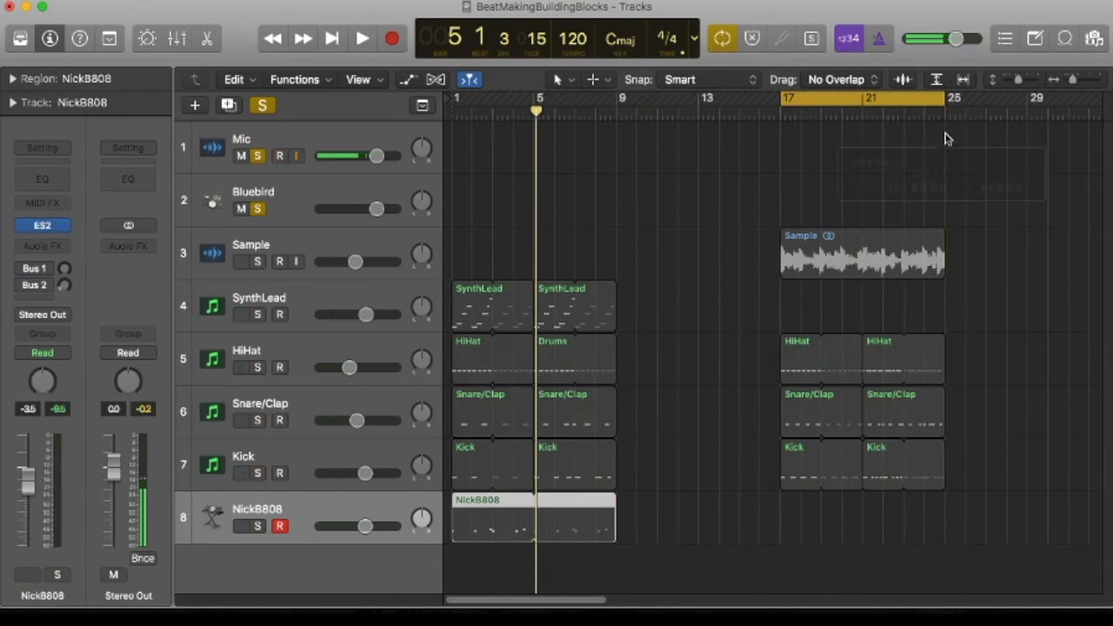
Solo the Sample track and play it on its own over the bars 17–25 cycle range
{"action": "left_click", "coordinate": [289, 256]}
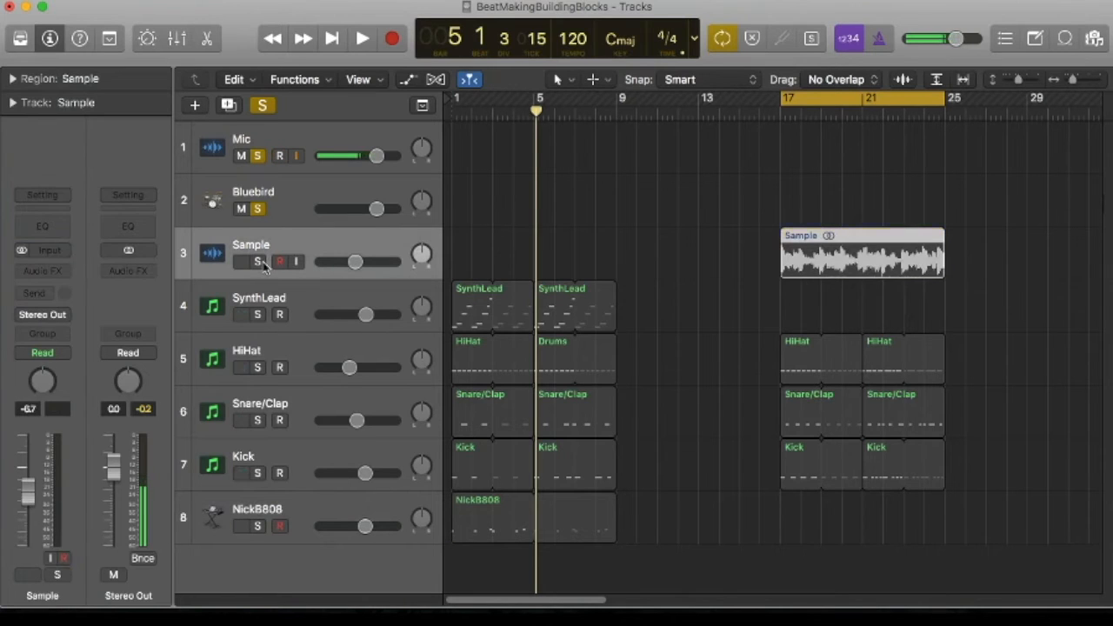
{"action": "left_click", "coordinate": [257, 261]}
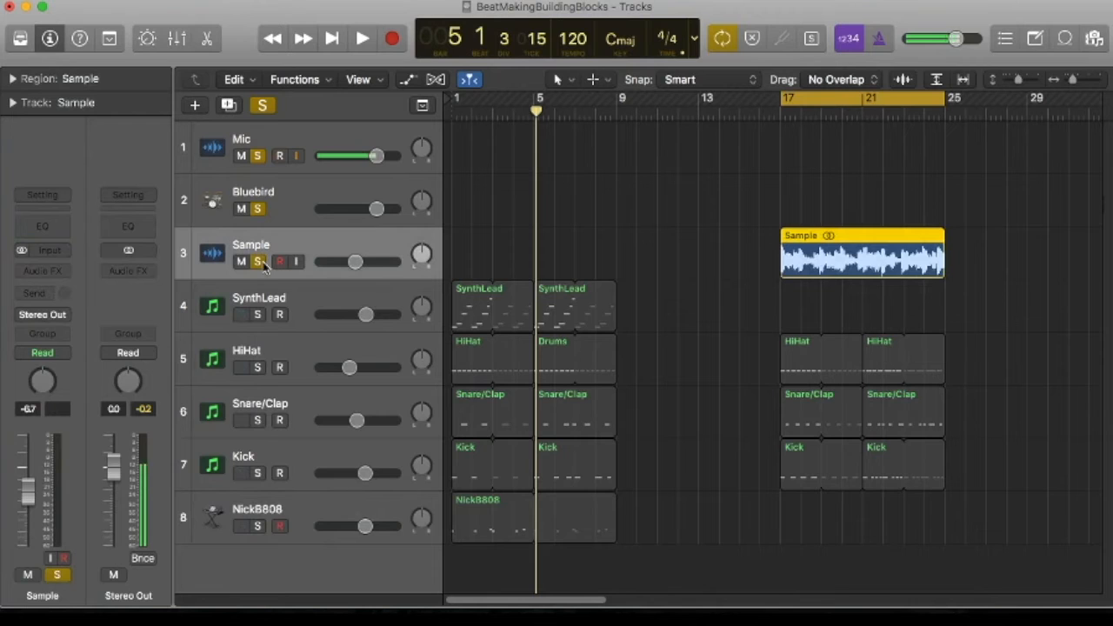
{"action": "key", "text": "space"}
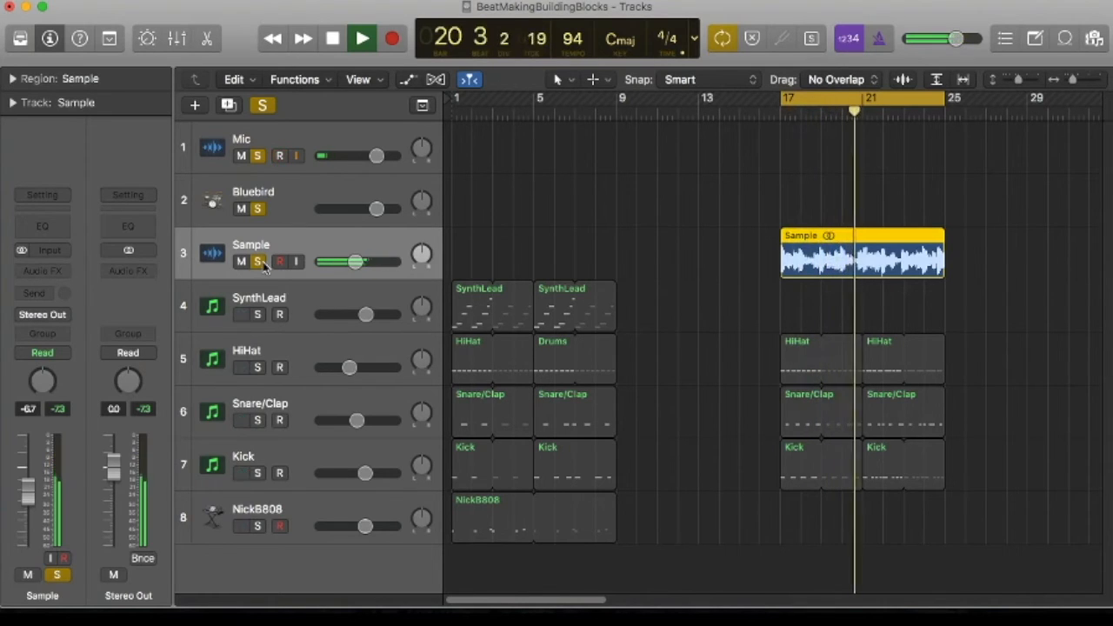
{"action": "key", "text": "space"}
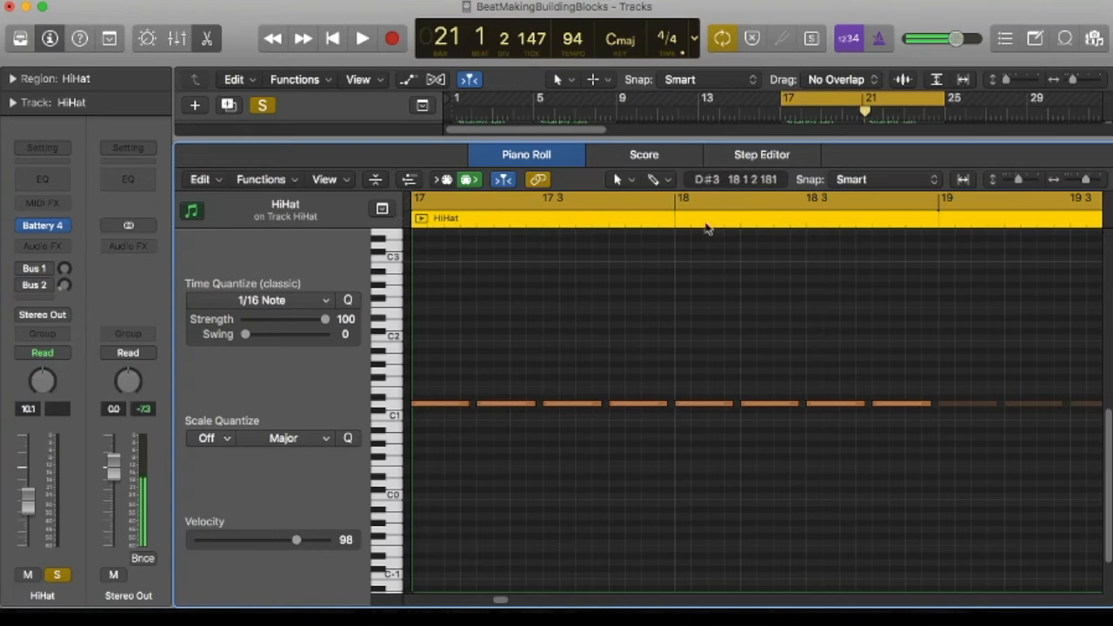
Close the HiHat region's Piano Roll and play the hi-hat together with the sample
{"action": "left_click", "coordinate": [532, 155]}
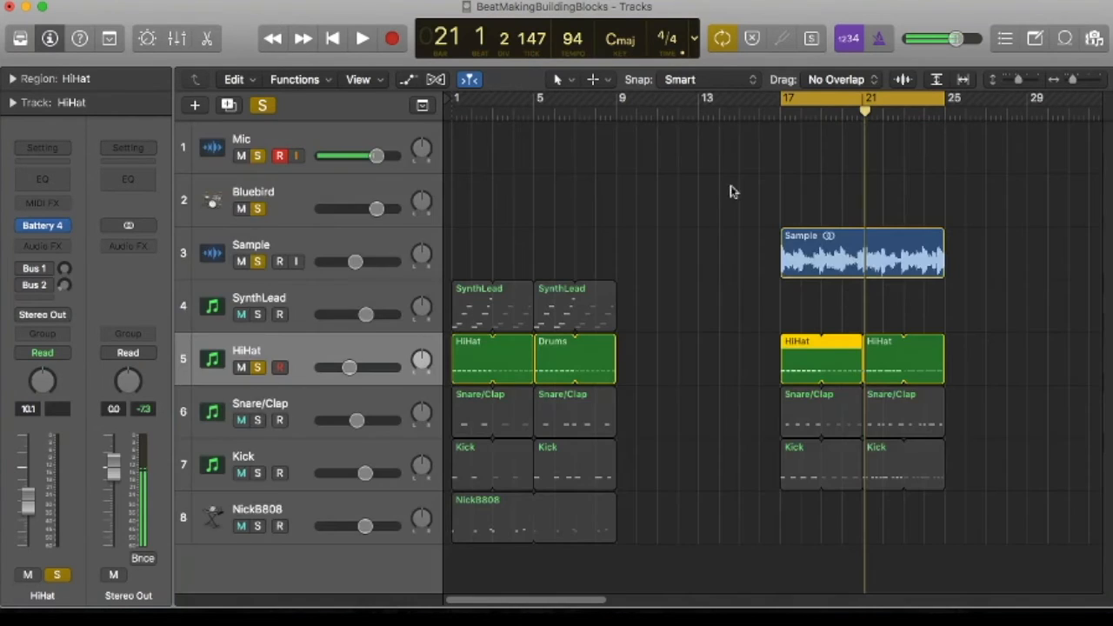
{"action": "key", "text": "space"}
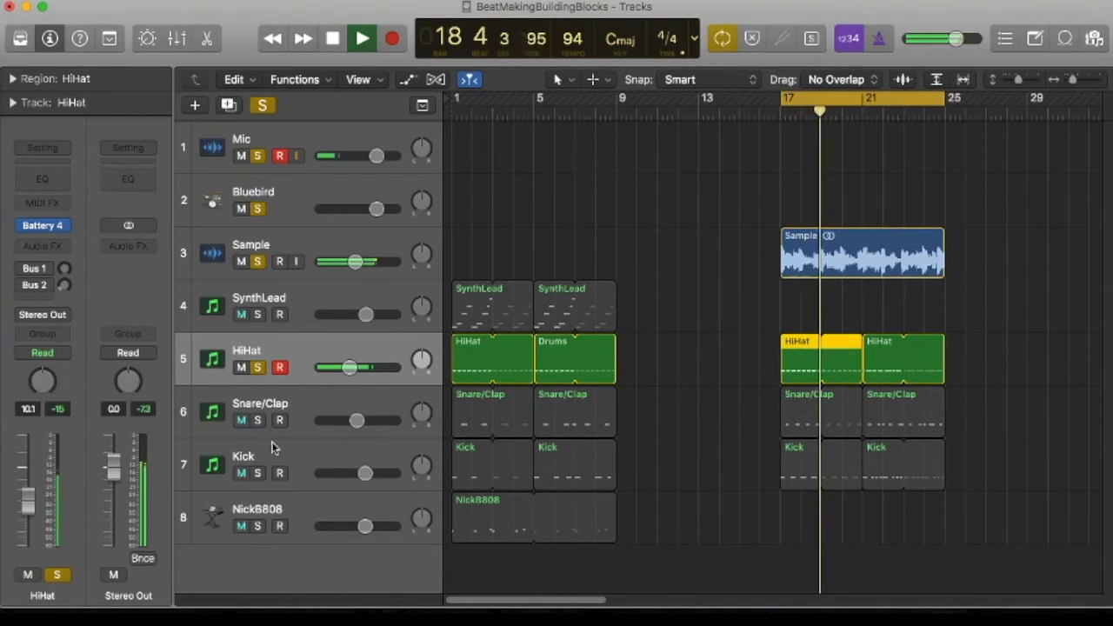
{"action": "key", "text": "space"}
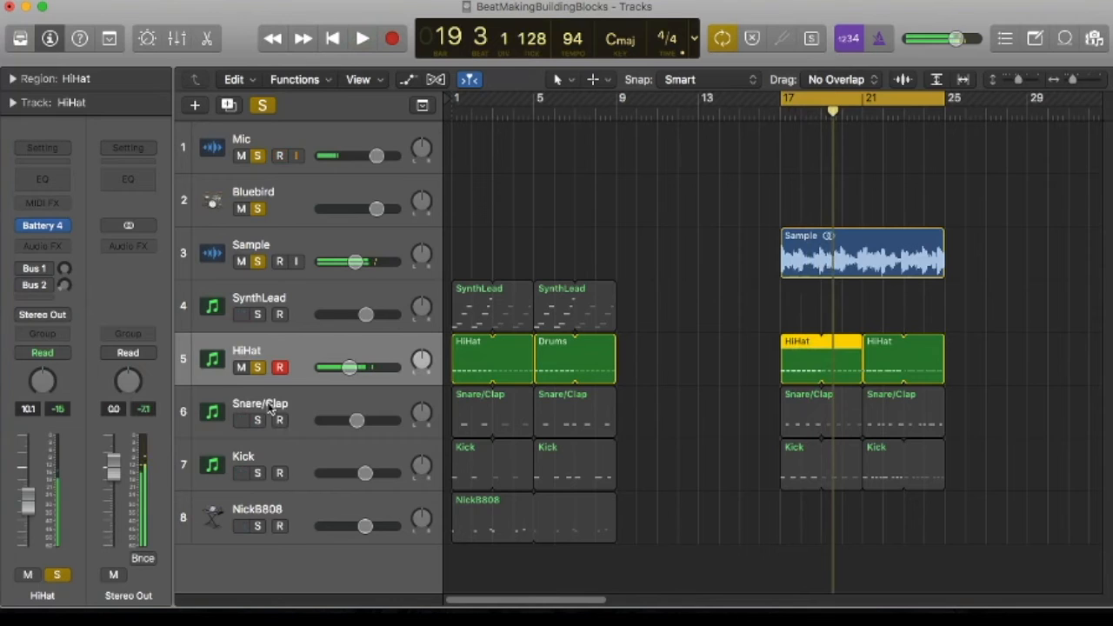
Solo the Snare/Clap track and play its pattern with the sample and hi-hat while viewing its bar 17 notes in the Piano Roll
{"action": "left_click", "coordinate": [257, 421]}
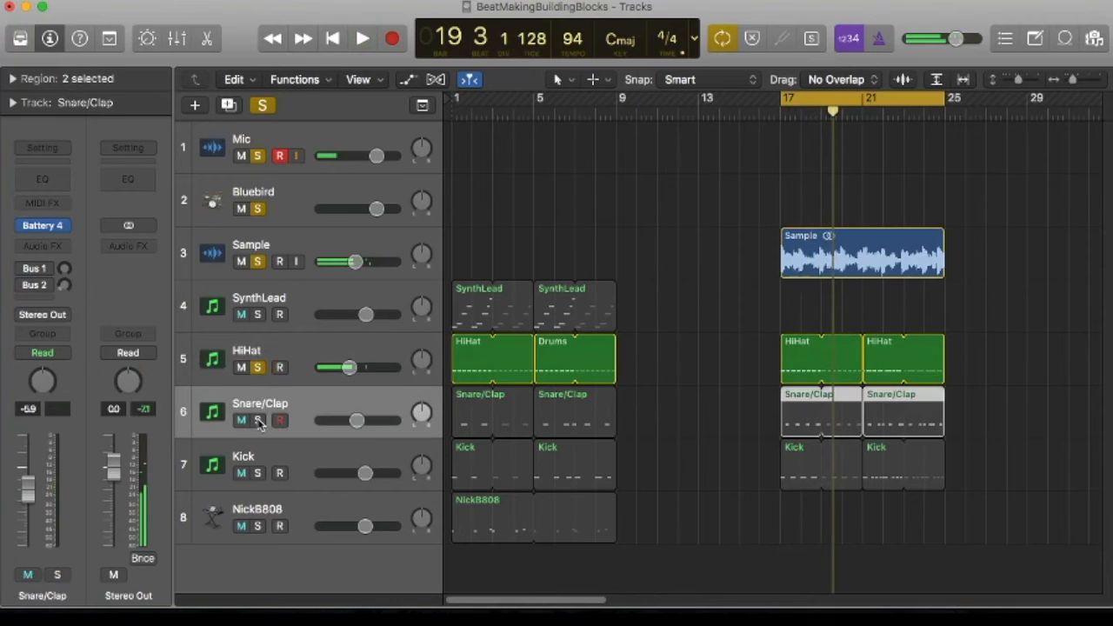
{"action": "double_click", "coordinate": [794, 421]}
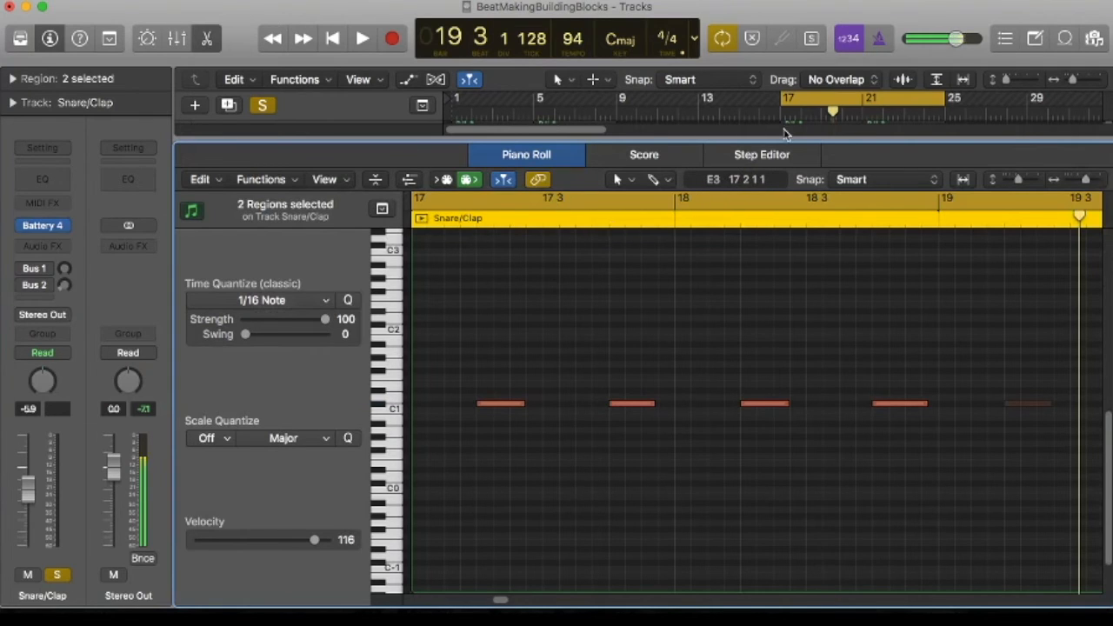
{"action": "key", "text": "space"}
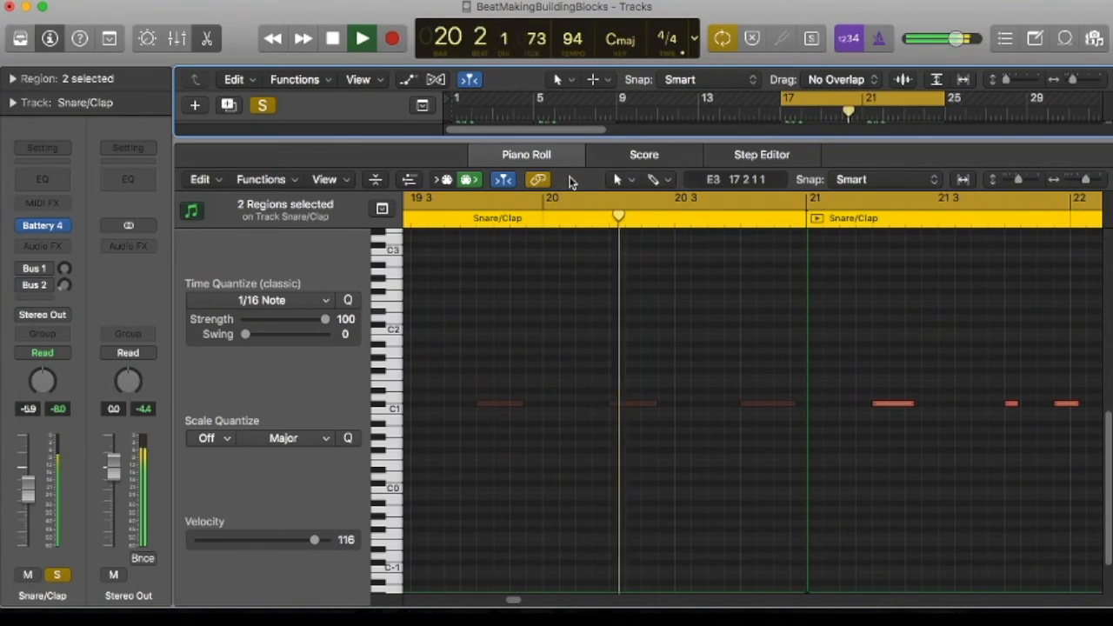
{"action": "key", "text": "space"}
{"action": "left_click", "coordinate": [559, 155]}
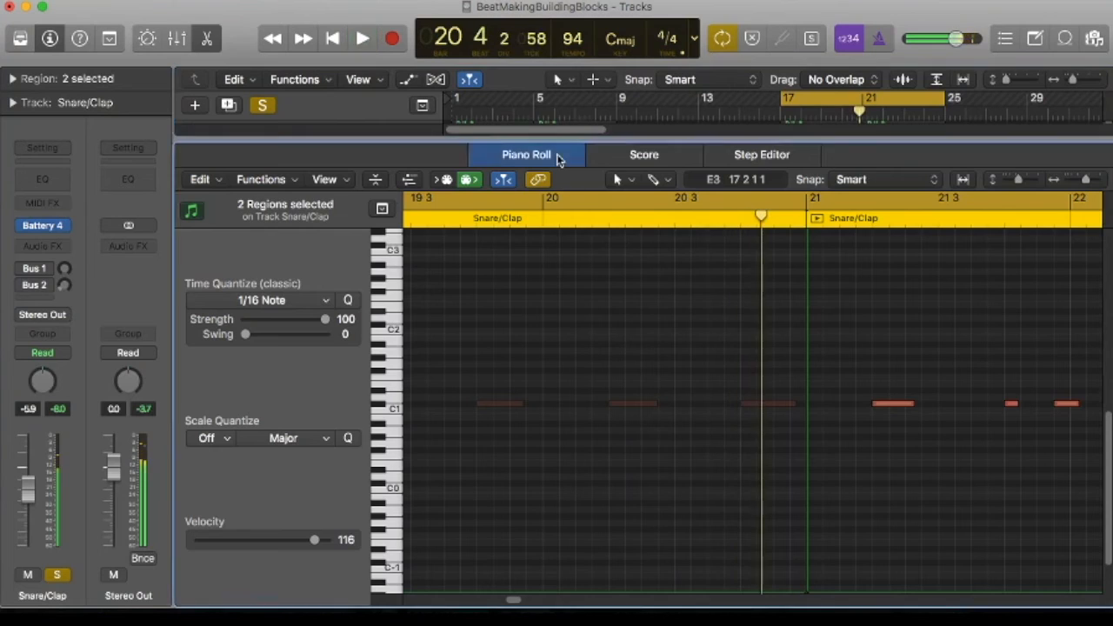
Solo the Kick track and show the notes of its bar 17 region from the start in the Piano Roll
{"action": "left_click", "coordinate": [258, 459]}
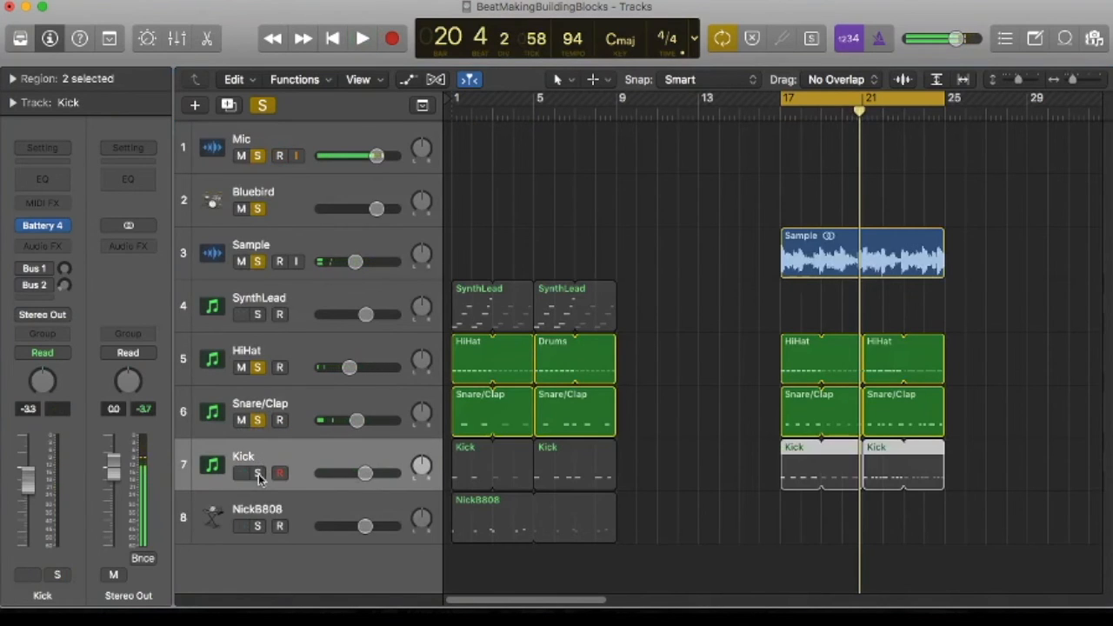
{"action": "left_click", "coordinate": [258, 472]}
{"action": "left_click", "coordinate": [779, 524]}
{"action": "double_click", "coordinate": [792, 474]}
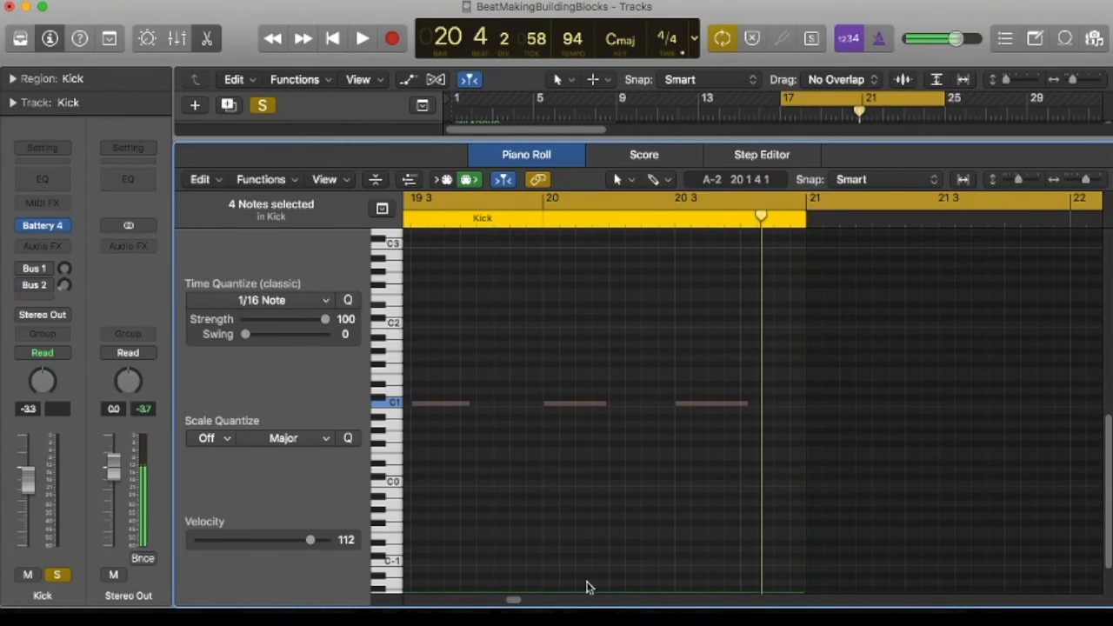
{"action": "left_click_drag", "start_coordinate": [511, 605], "coordinate": [498, 601]}
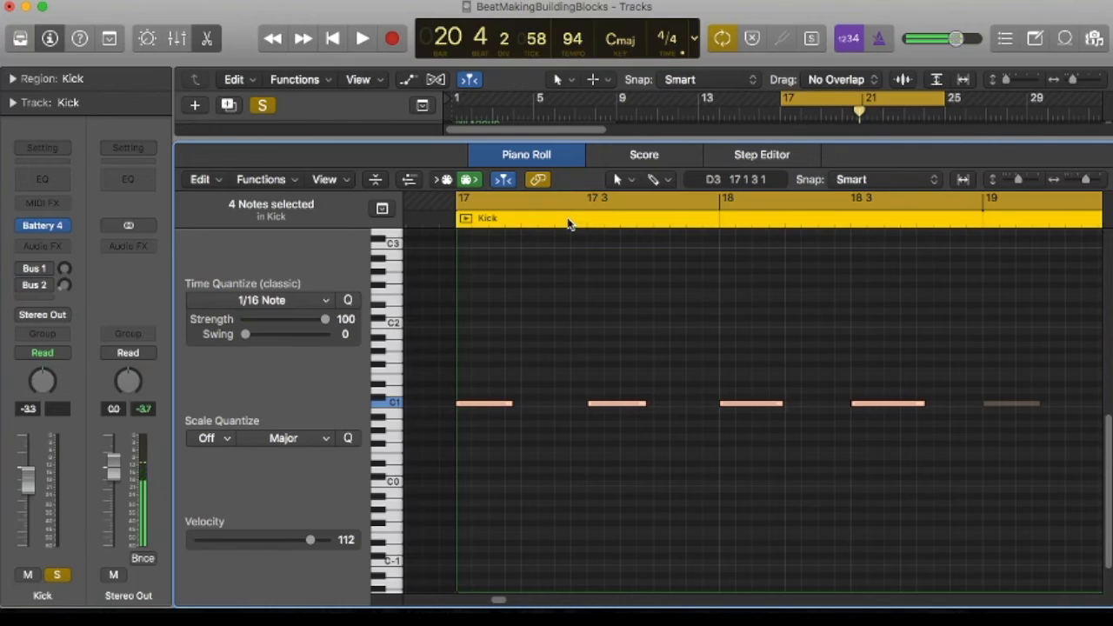
Play the kick with the sample, hi-hat and snare/clap, close the Piano Roll and deselect the regions
{"action": "key", "text": "space"}
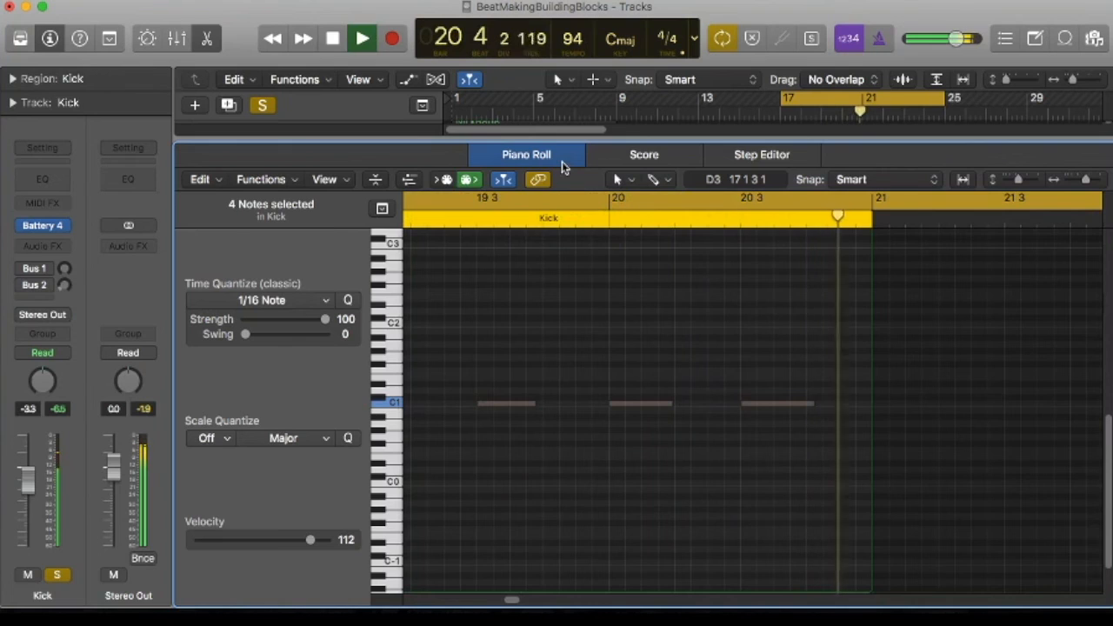
{"action": "key", "text": "space"}
{"action": "key", "text": "e"}
{"action": "left_click", "coordinate": [978, 311]}
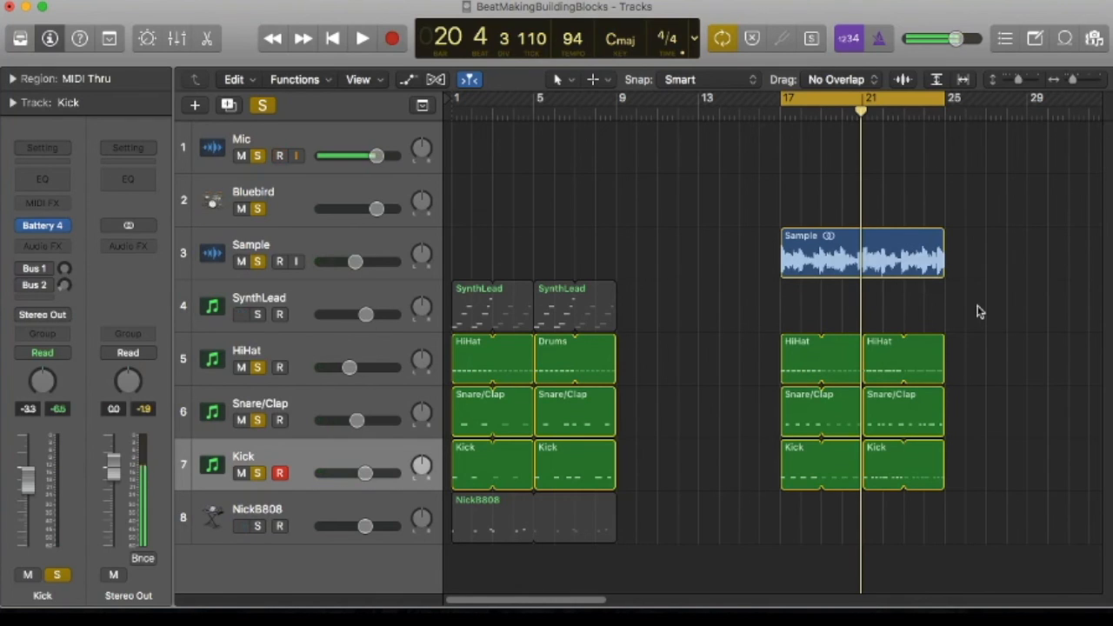
Shorten the cycle range to bars 21–25 and play that section with the sample and all soloed drum tracks
{"action": "left_click", "coordinate": [895, 100]}
{"action": "left_click_drag", "start_coordinate": [870, 101], "coordinate": [944, 102]}
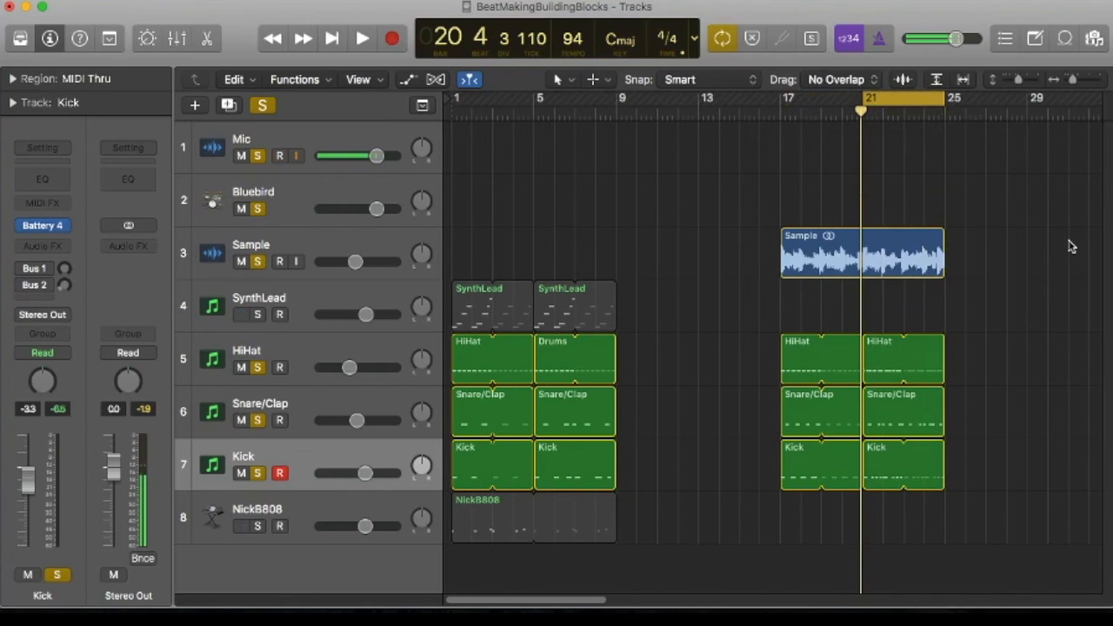
{"action": "key", "text": "space"}
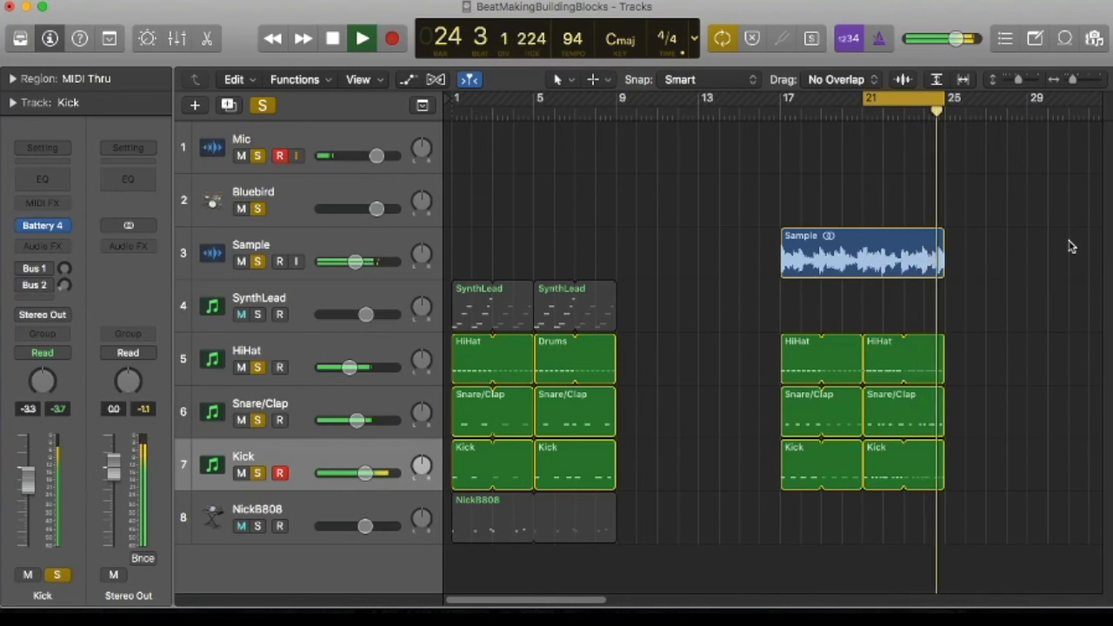
{"action": "key", "text": "space"}
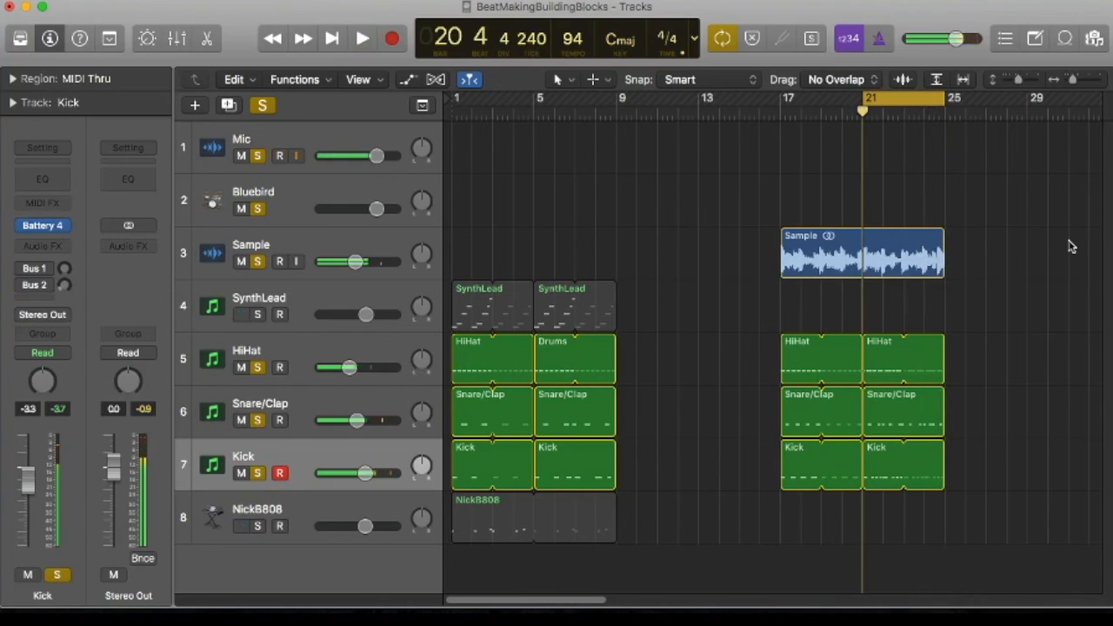